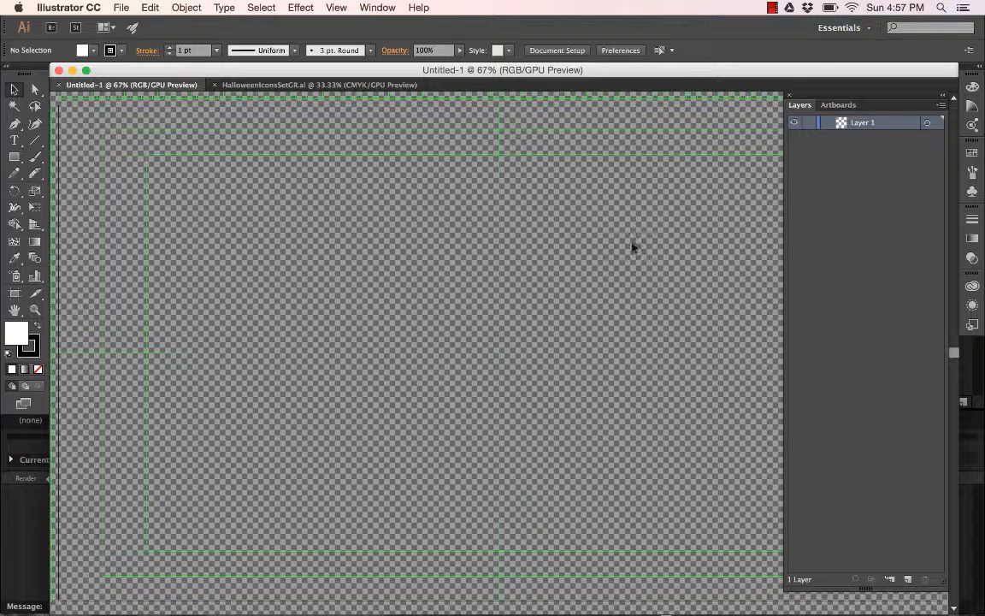
Step: Open HalloweenIconsSetGR.jpg from the Scarescape folder
{"action": "left_click", "coordinate": [120, 8]}
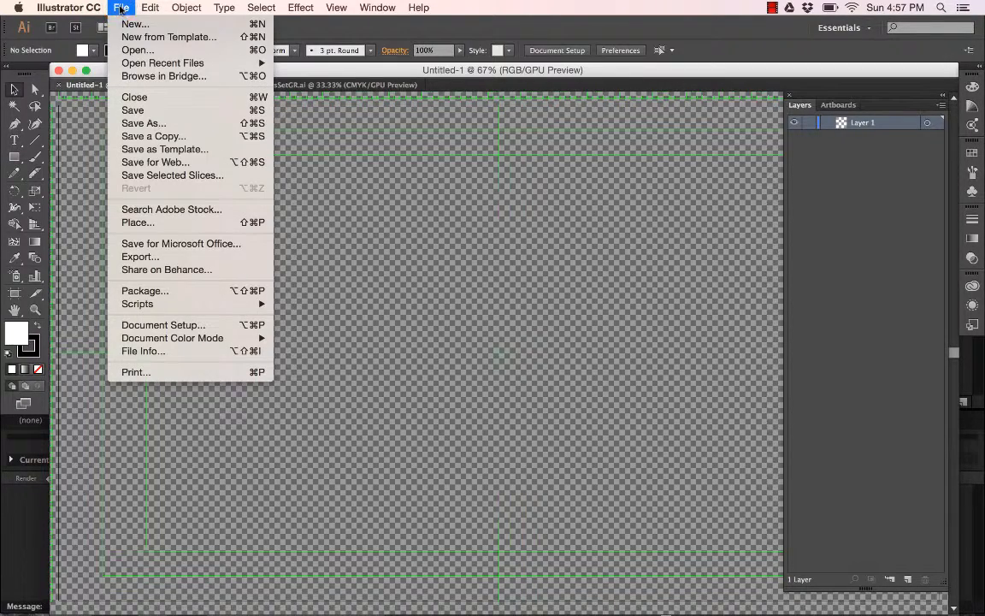
{"action": "left_click", "coordinate": [142, 50]}
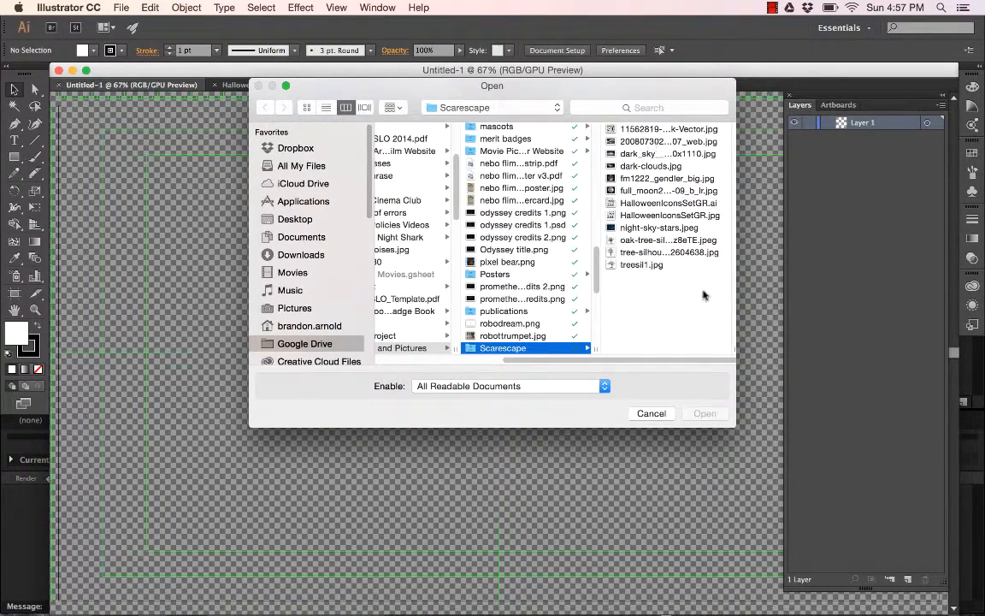
{"action": "left_click_drag", "start_coordinate": [733, 335], "coordinate": [820, 346]}
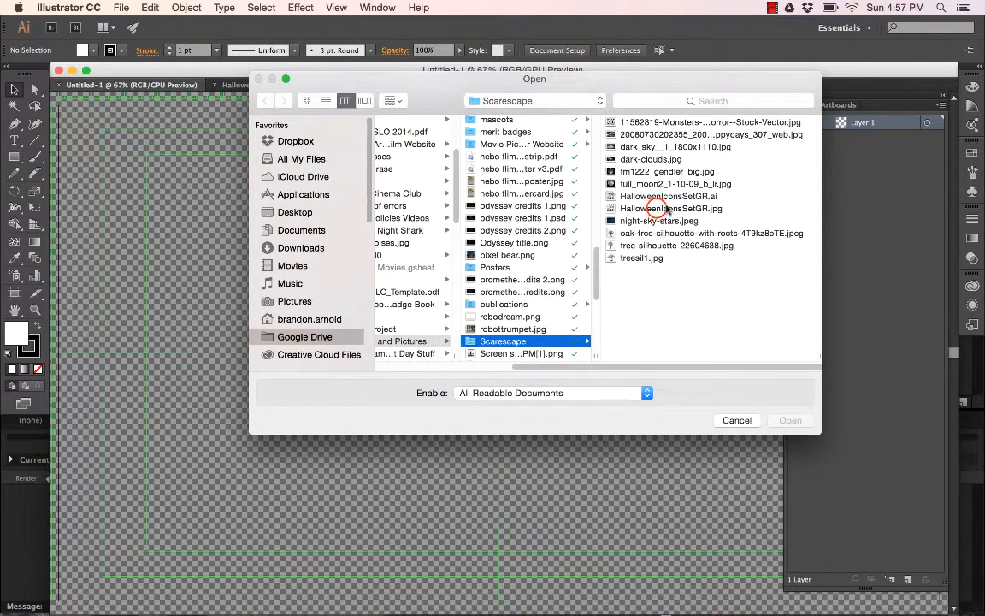
{"action": "left_click", "coordinate": [667, 209]}
{"action": "left_click", "coordinate": [794, 420]}
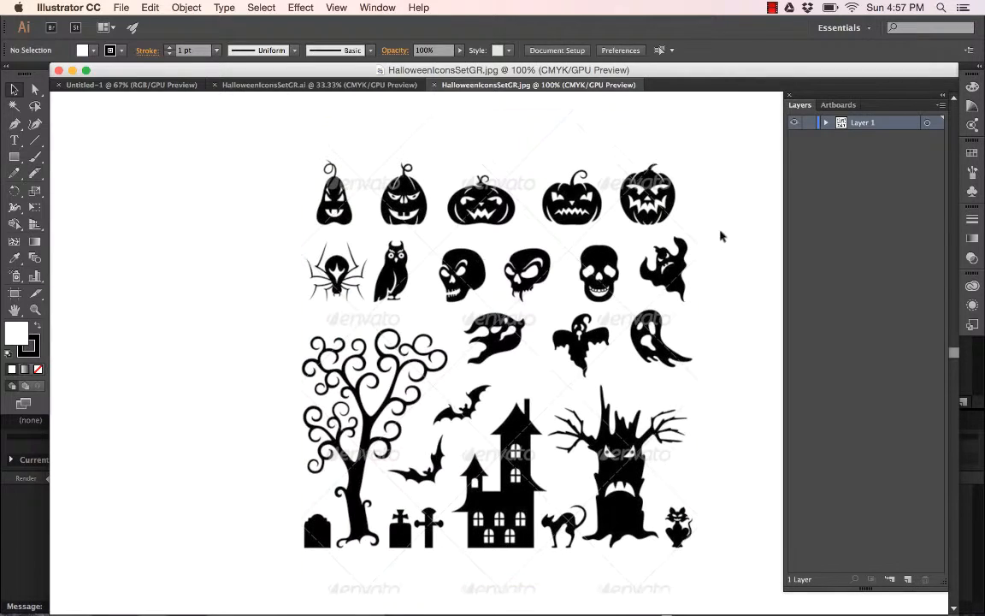
Step: Try tracing the Halloween icons image with the default Image Trace settings, and undo the trace
{"action": "left_click", "coordinate": [530, 261]}
{"action": "left_click", "coordinate": [291, 152]}
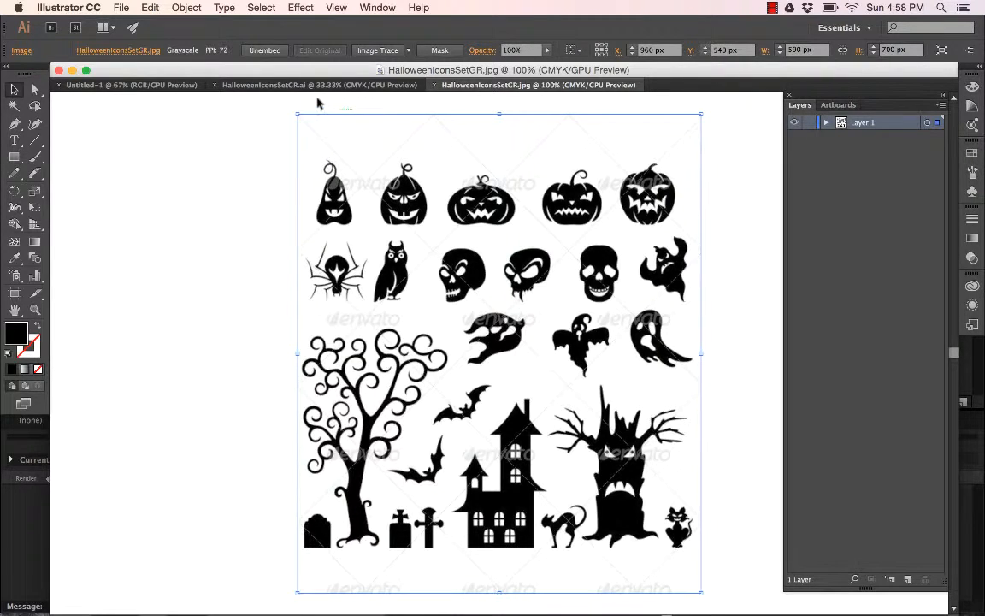
{"action": "left_click", "coordinate": [408, 50]}
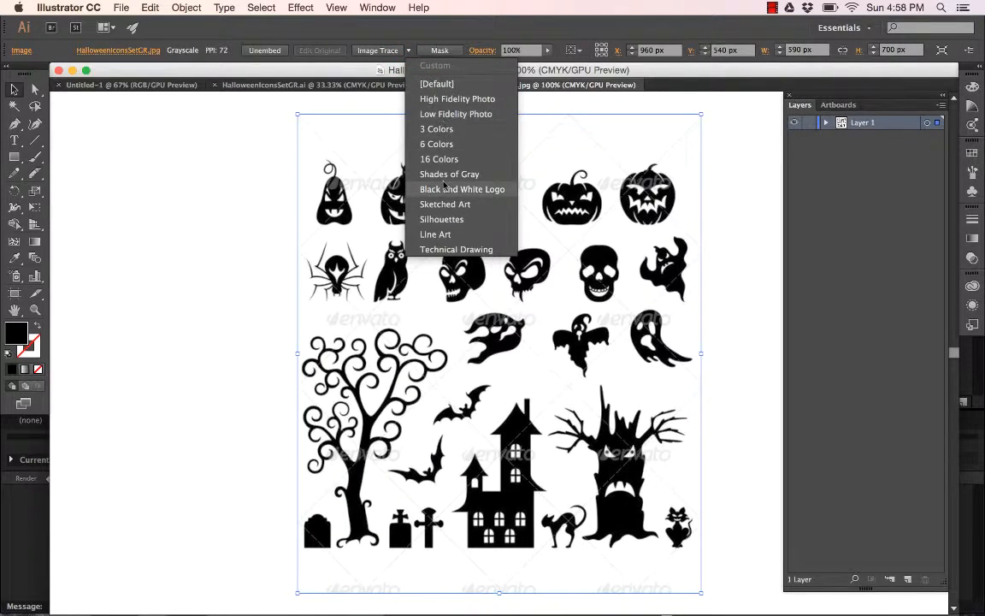
{"action": "left_click", "coordinate": [278, 110]}
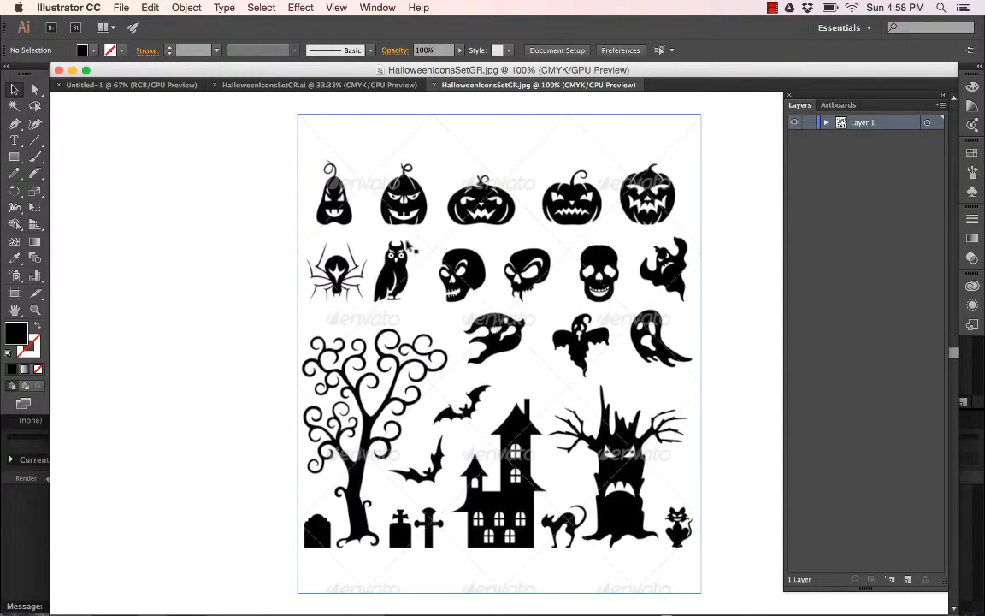
{"action": "left_click", "coordinate": [323, 149]}
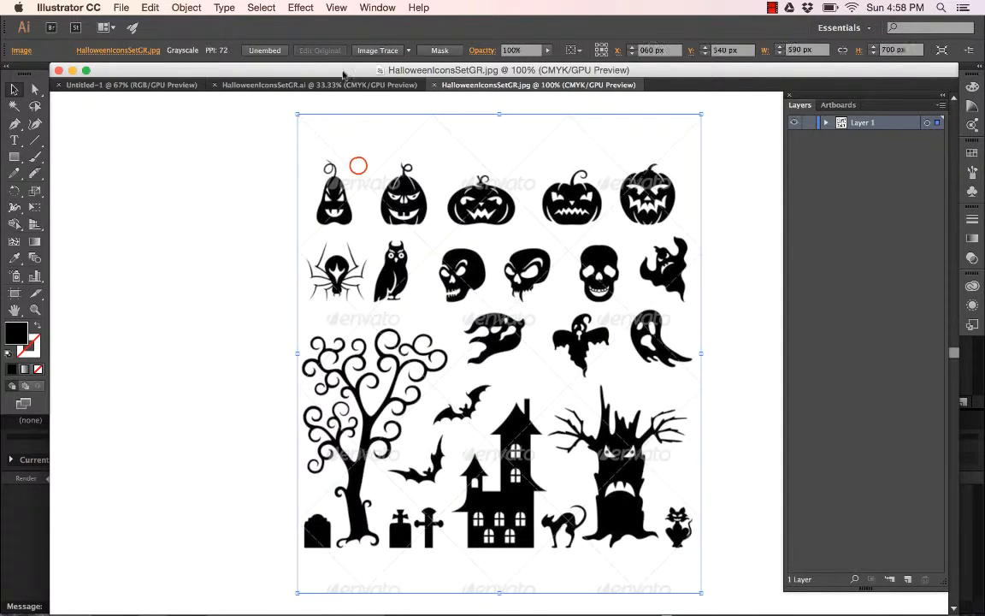
{"action": "left_click", "coordinate": [376, 51]}
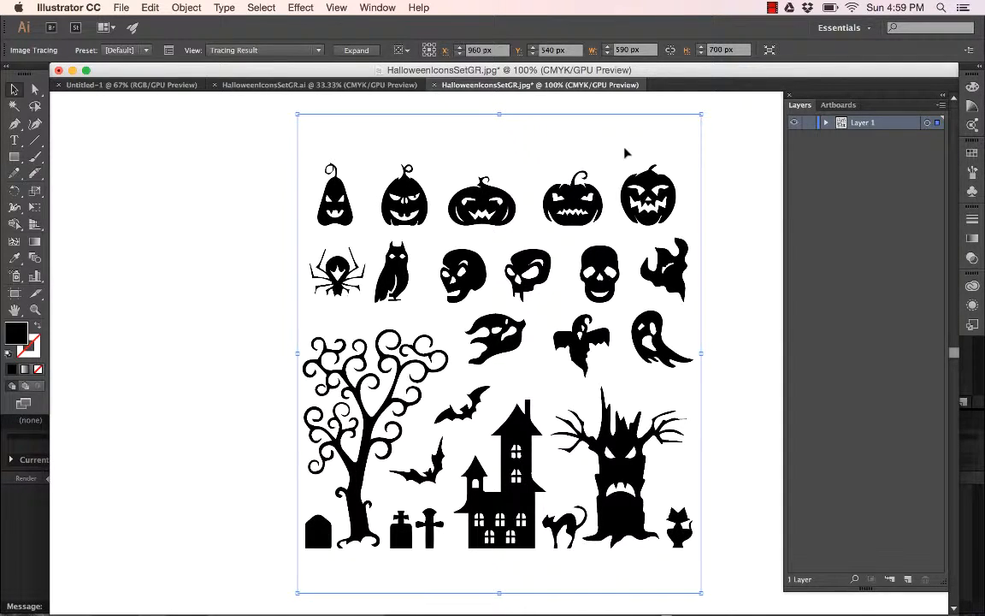
{"action": "key", "text": "cmd+z"}
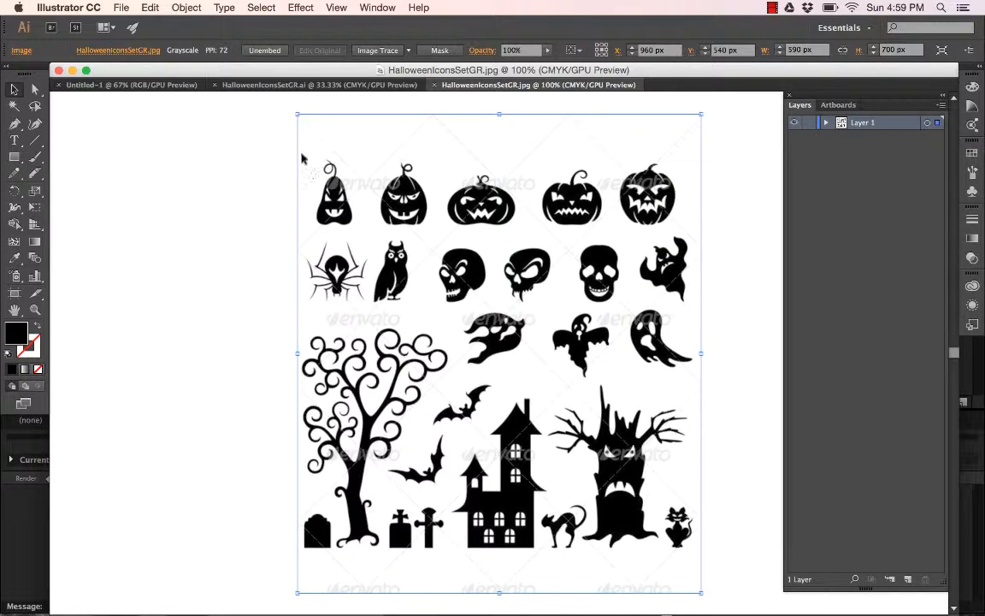
Step: Trace the Halloween icons image with the default Image Trace settings and expand the tracing into editable paths
{"action": "left_click", "coordinate": [377, 51]}
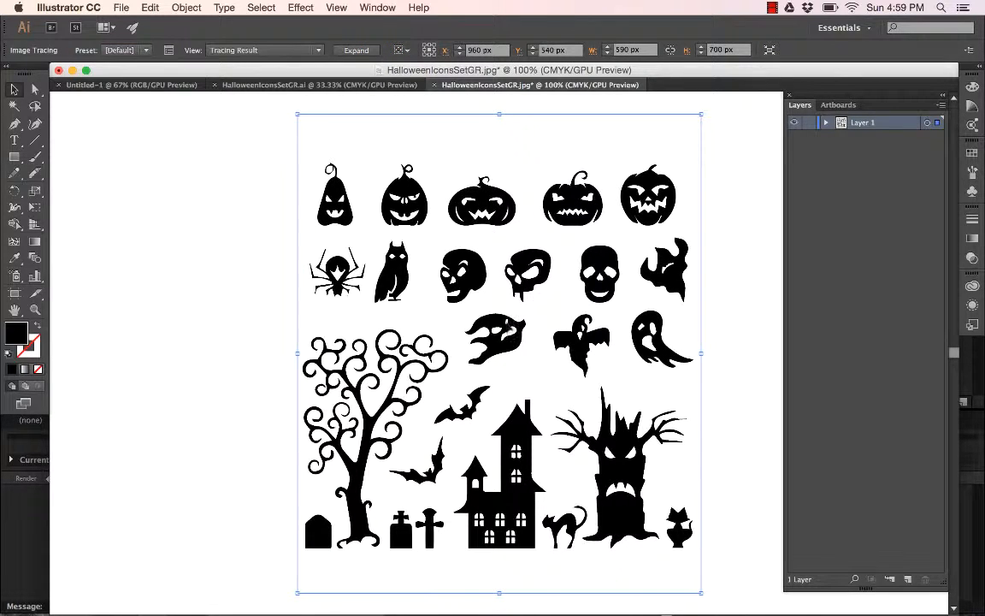
{"action": "left_click", "coordinate": [358, 51]}
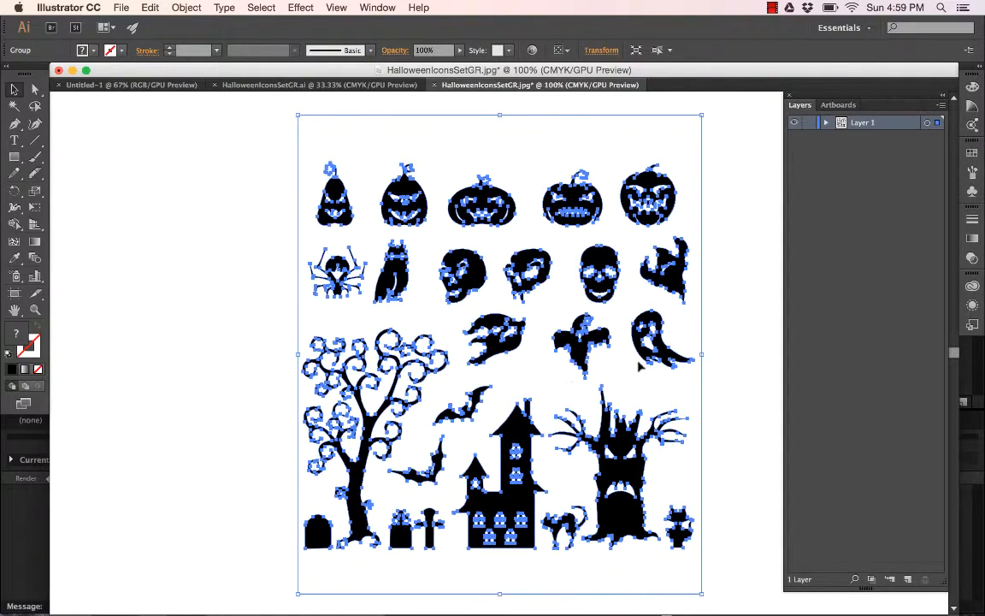
Step: Expand Layer 1 and its group to examine the individual traced paths
{"action": "left_click", "coordinate": [826, 124]}
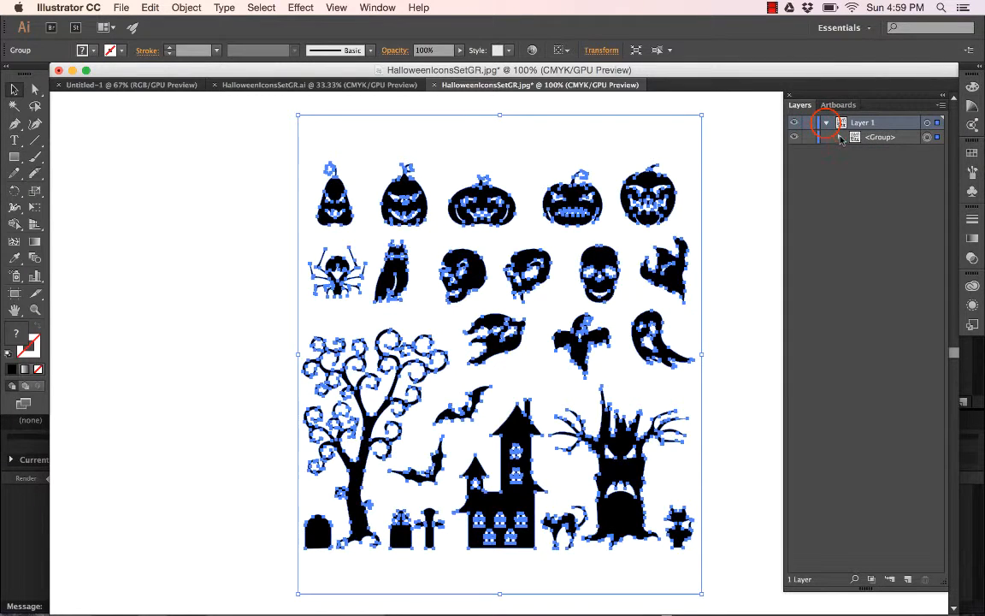
{"action": "left_click", "coordinate": [840, 137]}
{"action": "scroll", "coordinate": [849, 168], "scroll_direction": "down", "scroll_amount": 5}
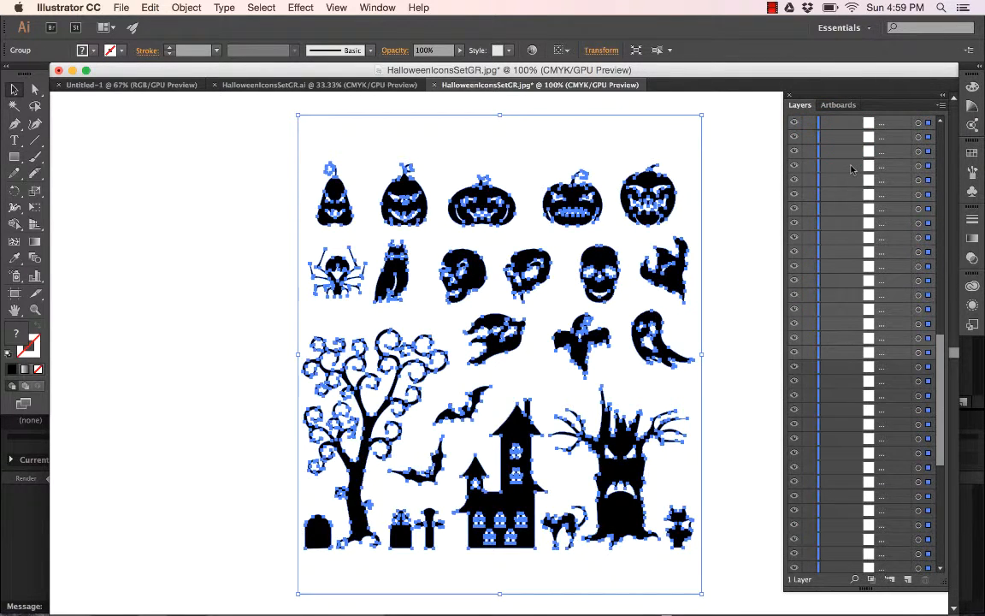
{"action": "scroll", "coordinate": [851, 168], "scroll_direction": "up", "scroll_amount": 5}
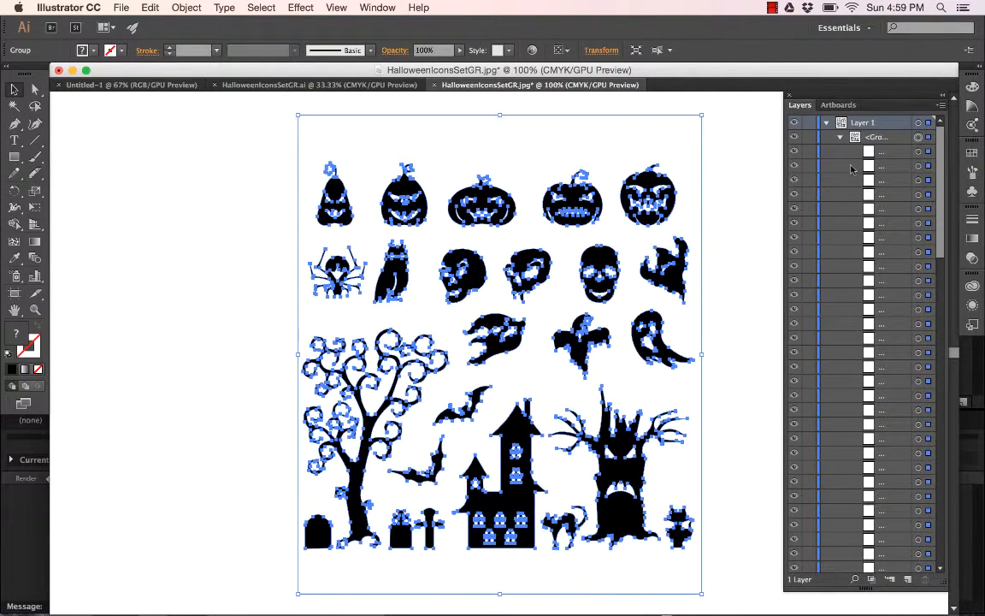
{"action": "left_click", "coordinate": [826, 124]}
{"action": "left_click", "coordinate": [826, 124]}
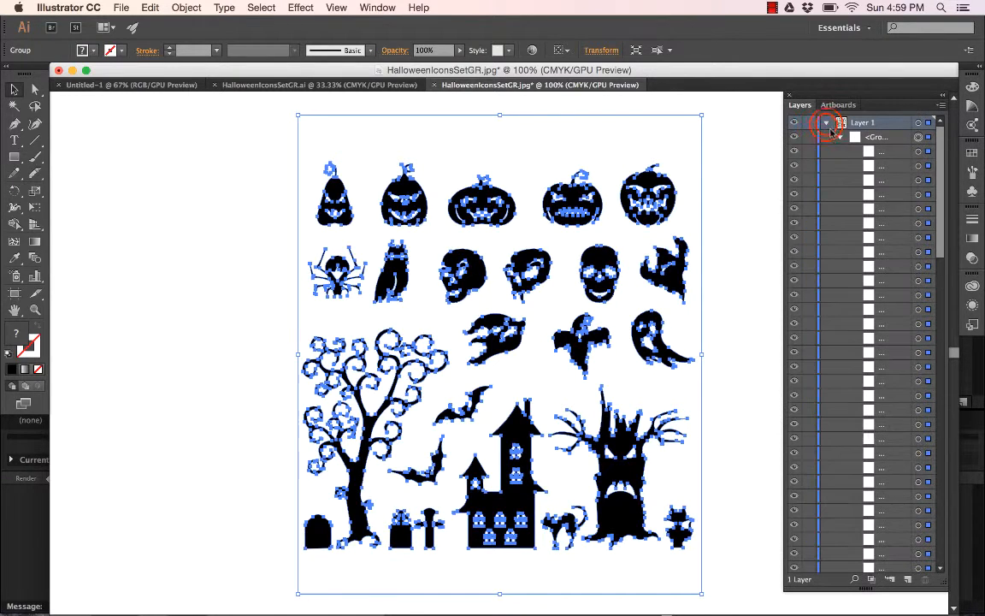
{"action": "left_click", "coordinate": [888, 154]}
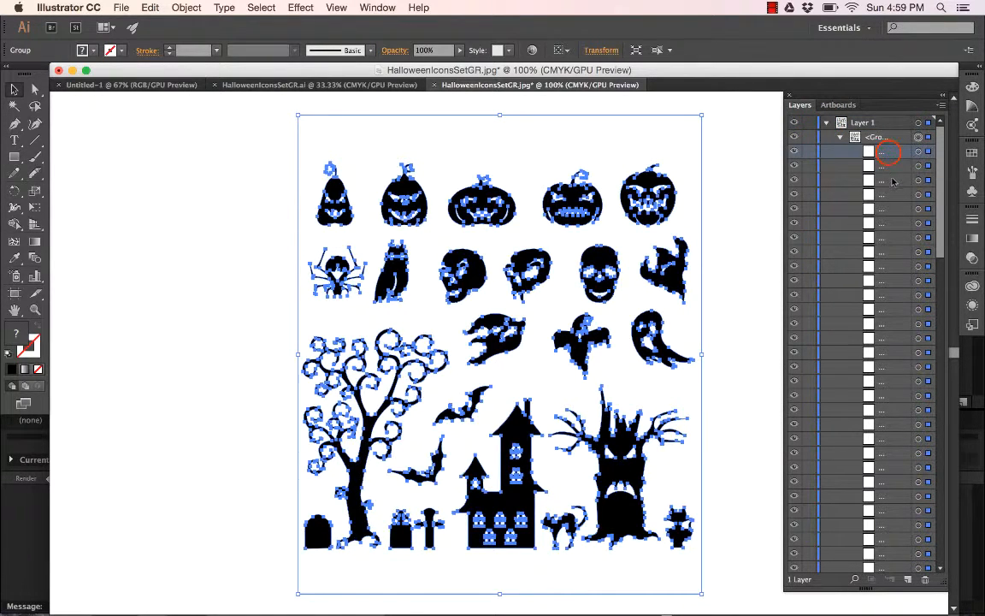
{"action": "left_click", "coordinate": [892, 181]}
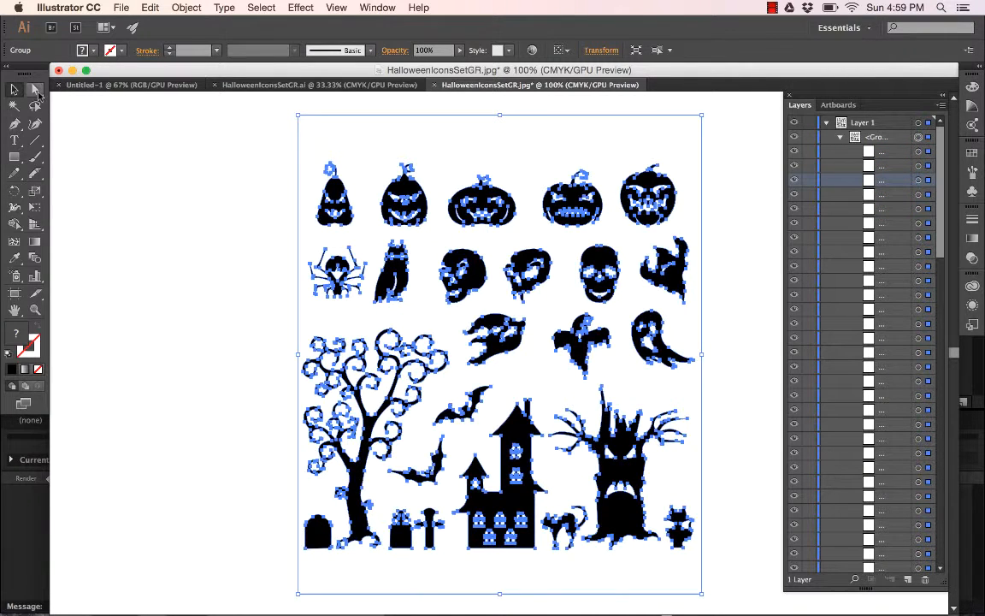
Step: Use the Direct Selection tool to inspect separate shapes such as the pumpkins, the spider and the white background, and clear the selection
{"action": "left_click", "coordinate": [218, 134]}
{"action": "left_click", "coordinate": [337, 202]}
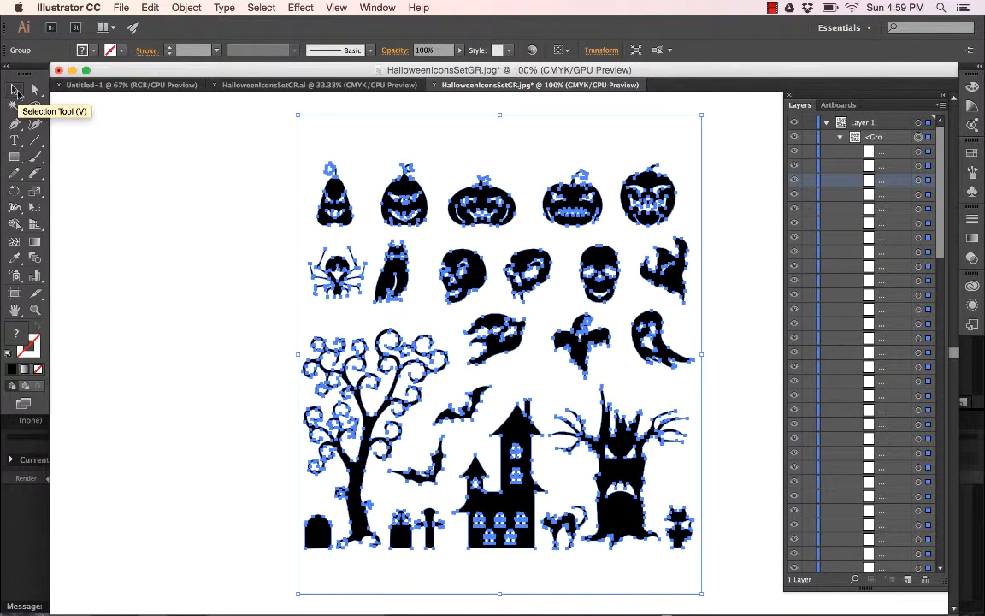
{"action": "left_click", "coordinate": [15, 89]}
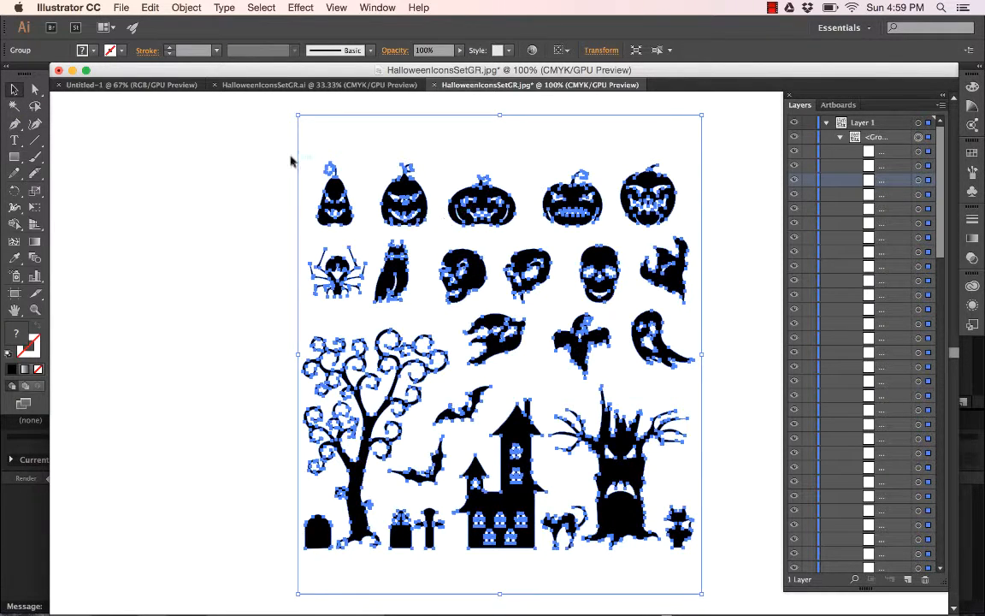
{"action": "left_click", "coordinate": [34, 89]}
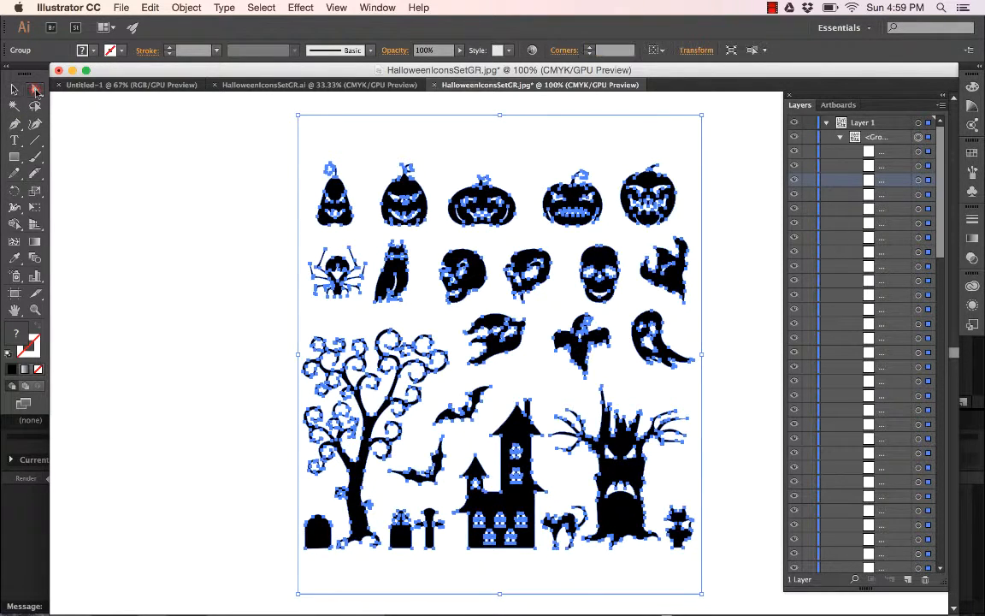
{"action": "left_click", "coordinate": [263, 139]}
{"action": "left_click", "coordinate": [406, 192]}
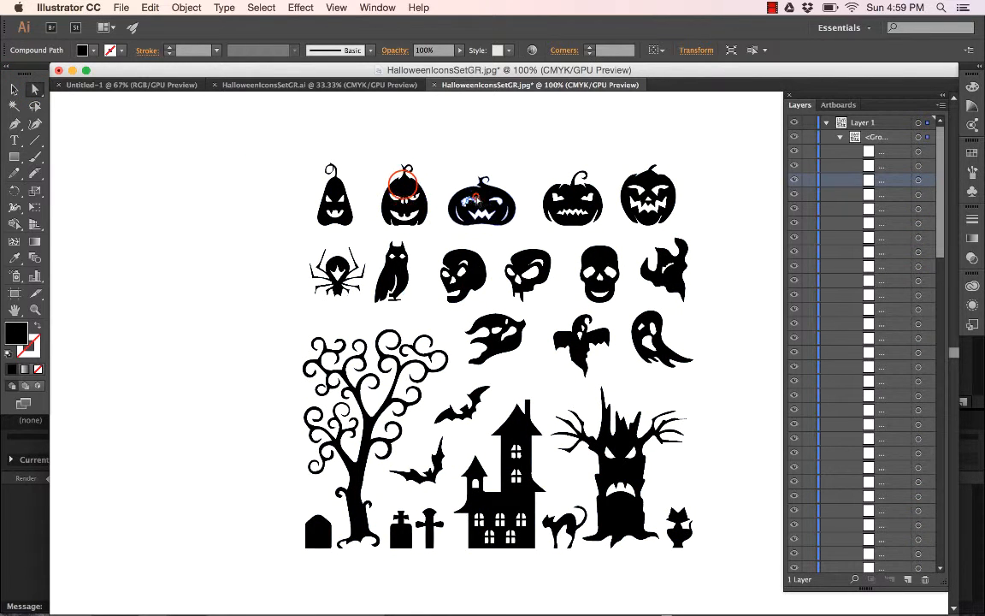
{"action": "left_click", "coordinate": [473, 198]}
{"action": "left_click", "coordinate": [339, 261]}
{"action": "left_click", "coordinate": [334, 195]}
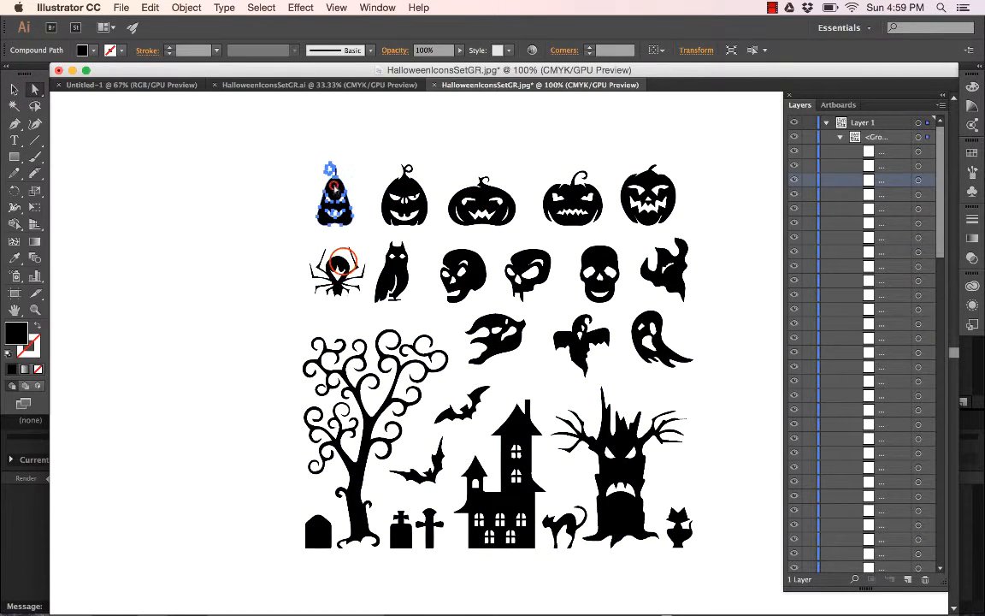
{"action": "key", "text": "super+a"}
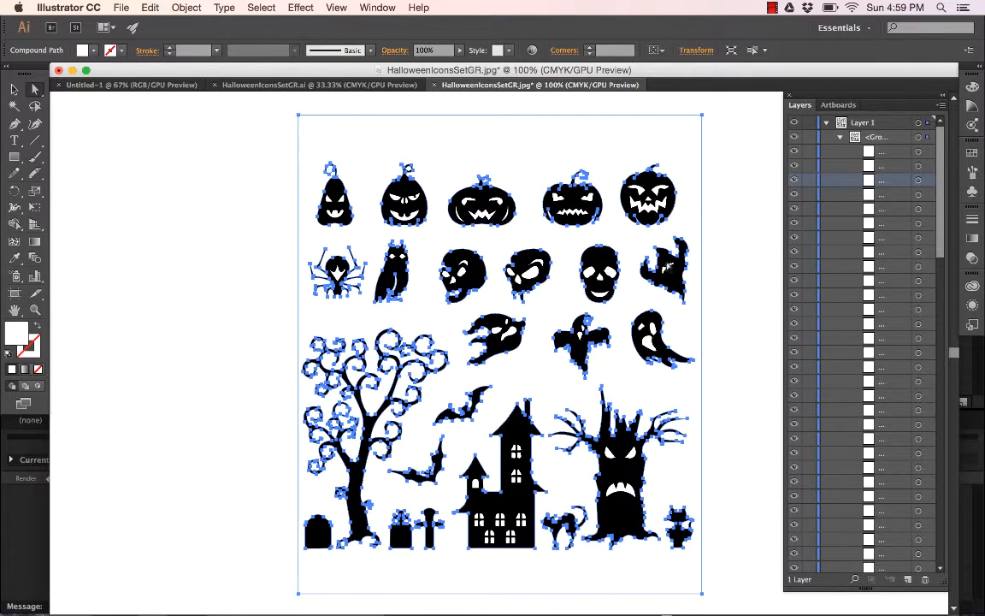
{"action": "left_click", "coordinate": [171, 260]}
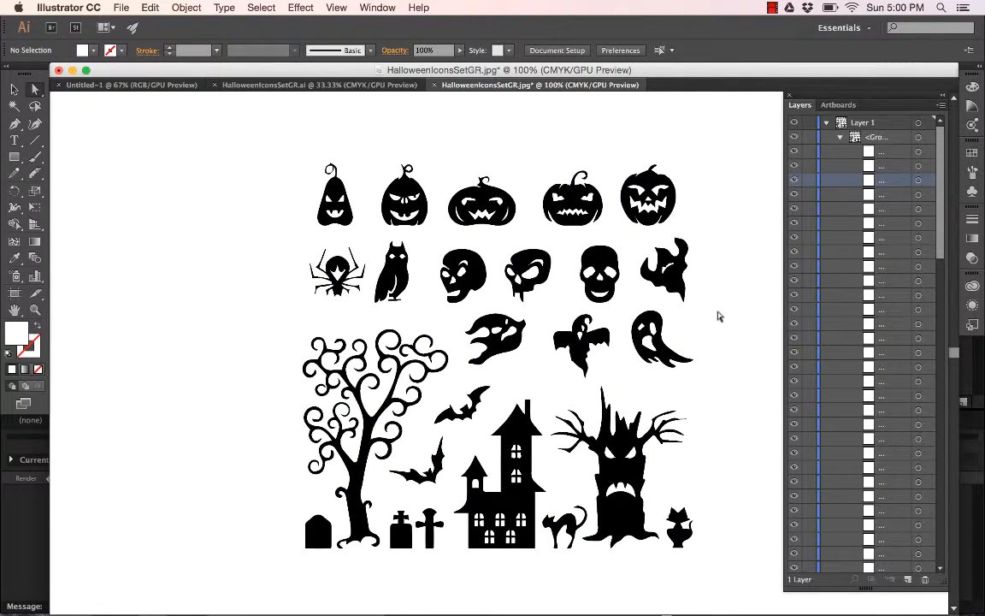
Step: Examine the group's list of paths, targeting a small white house window path and the haunted house silhouette
{"action": "scroll", "coordinate": [727, 316], "scroll_direction": "down", "scroll_amount": 1}
{"action": "scroll", "coordinate": [865, 233], "scroll_direction": "down", "scroll_amount": 10}
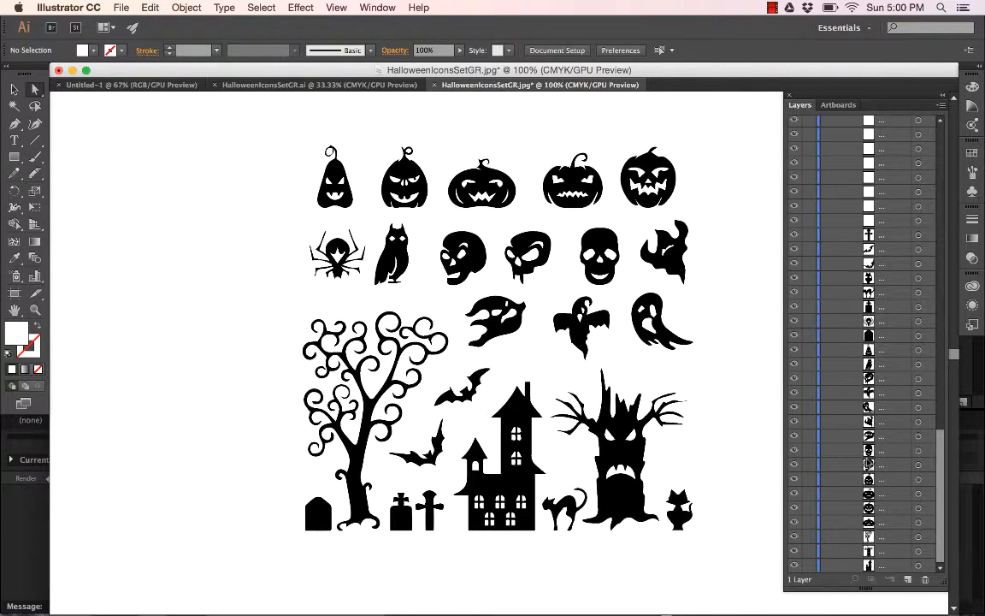
{"action": "scroll", "coordinate": [862, 194], "scroll_direction": "up", "scroll_amount": 10}
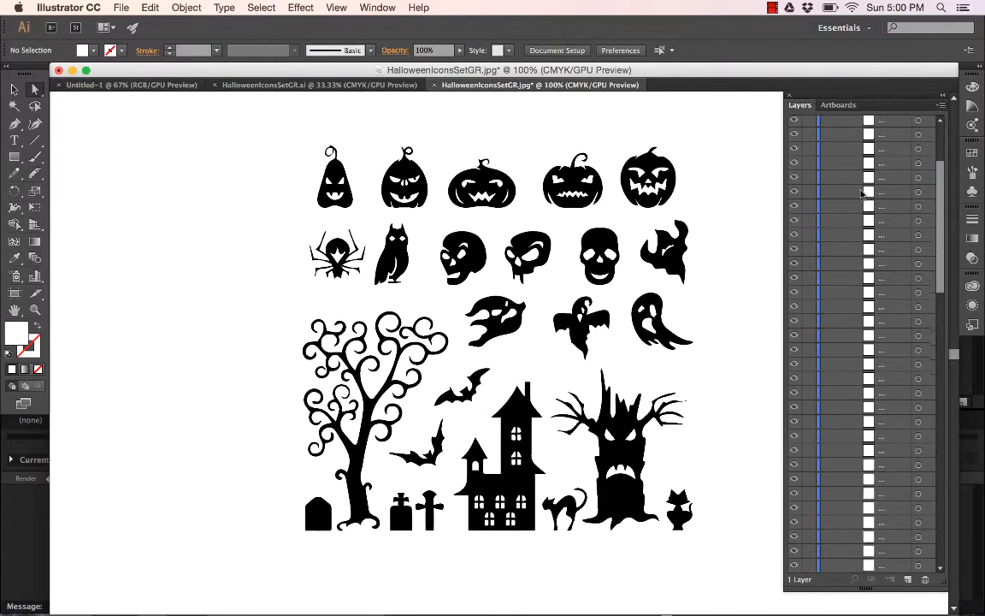
{"action": "scroll", "coordinate": [862, 193], "scroll_direction": "up", "scroll_amount": 2}
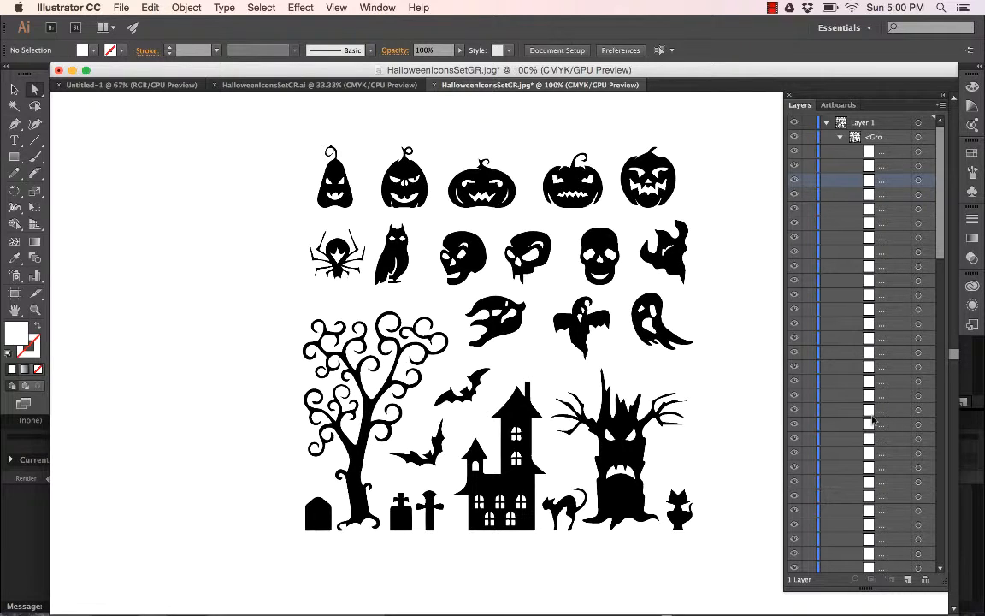
{"action": "scroll", "coordinate": [873, 416], "scroll_direction": "down", "scroll_amount": 10}
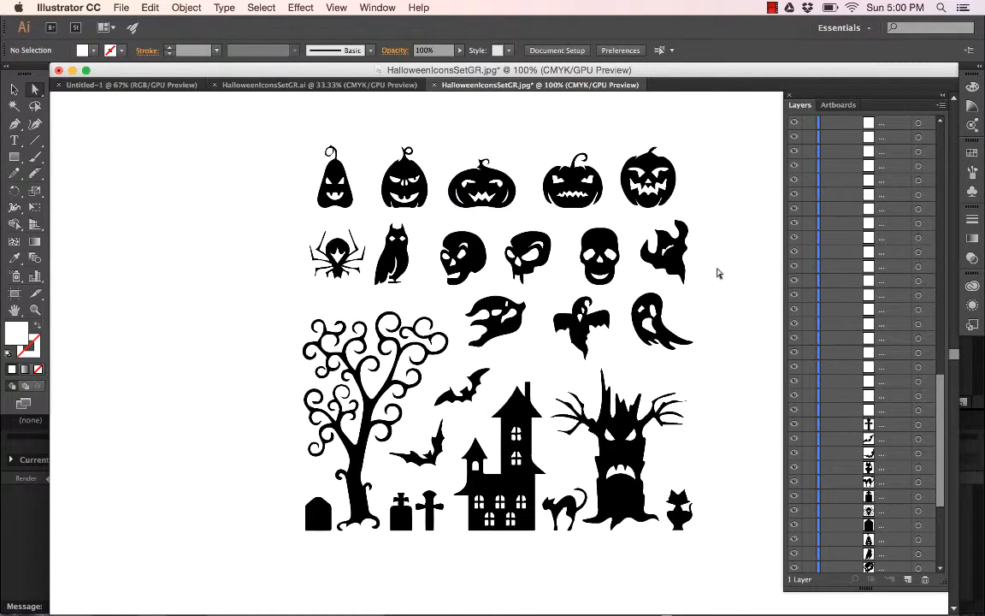
{"action": "left_click", "coordinate": [919, 282]}
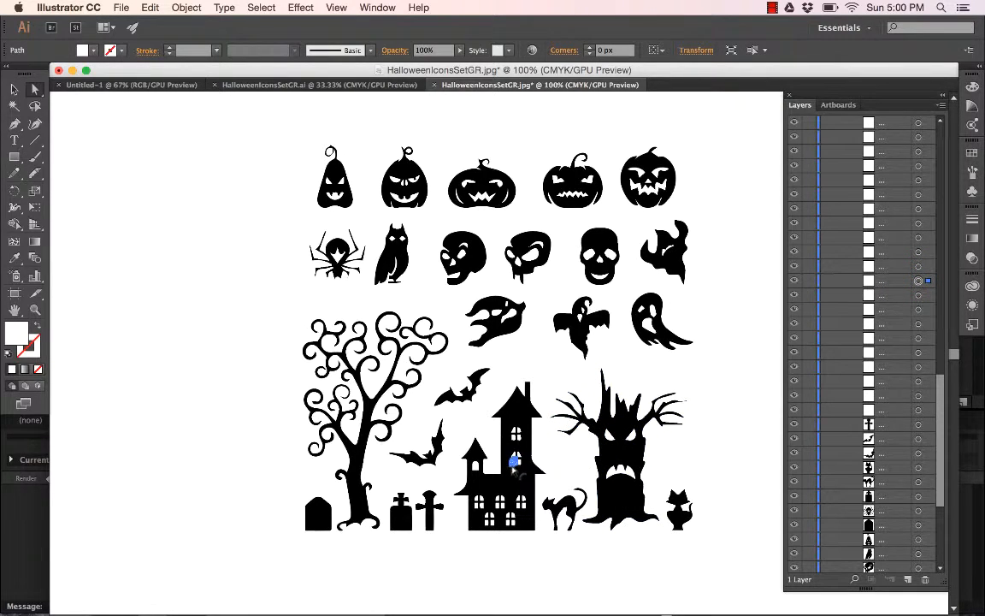
{"action": "scroll", "coordinate": [921, 432], "scroll_direction": "down", "scroll_amount": 5}
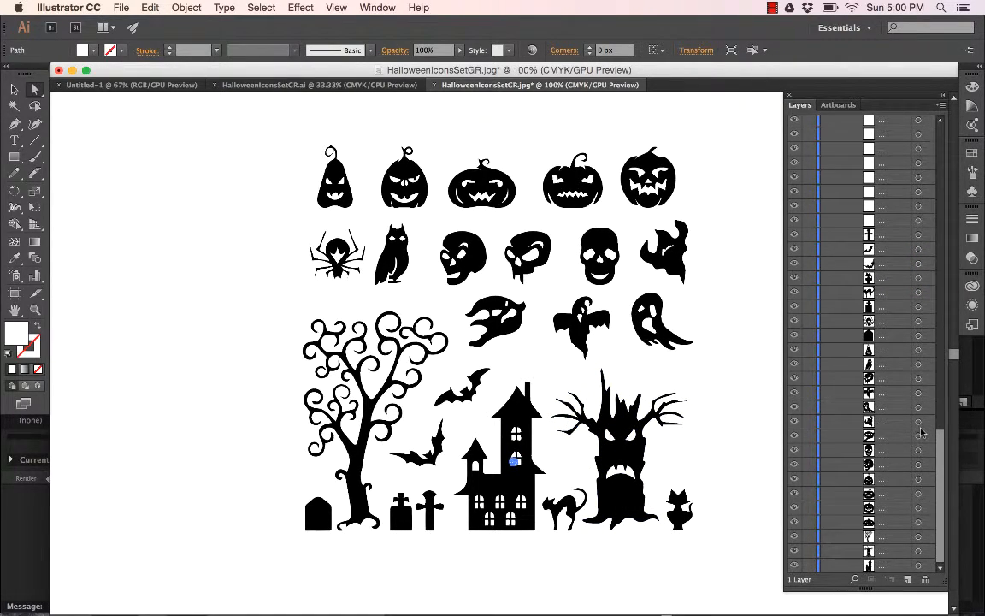
{"action": "left_click", "coordinate": [918, 566]}
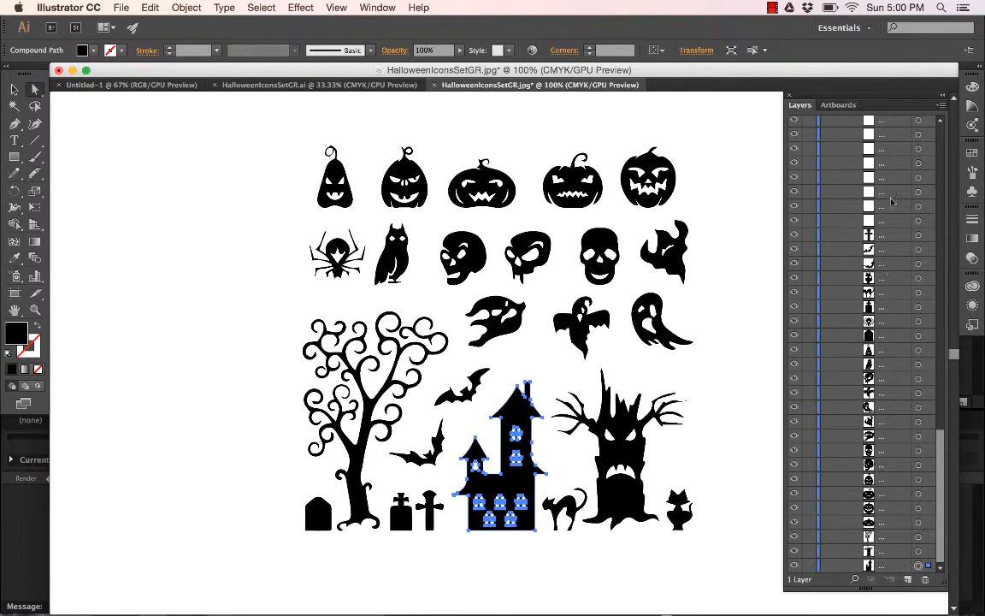
Step: Delete the small white path inside the upper tower window of the haunted house
{"action": "scroll", "coordinate": [891, 201], "scroll_direction": "up", "scroll_amount": 3}
{"action": "left_click", "coordinate": [918, 235]}
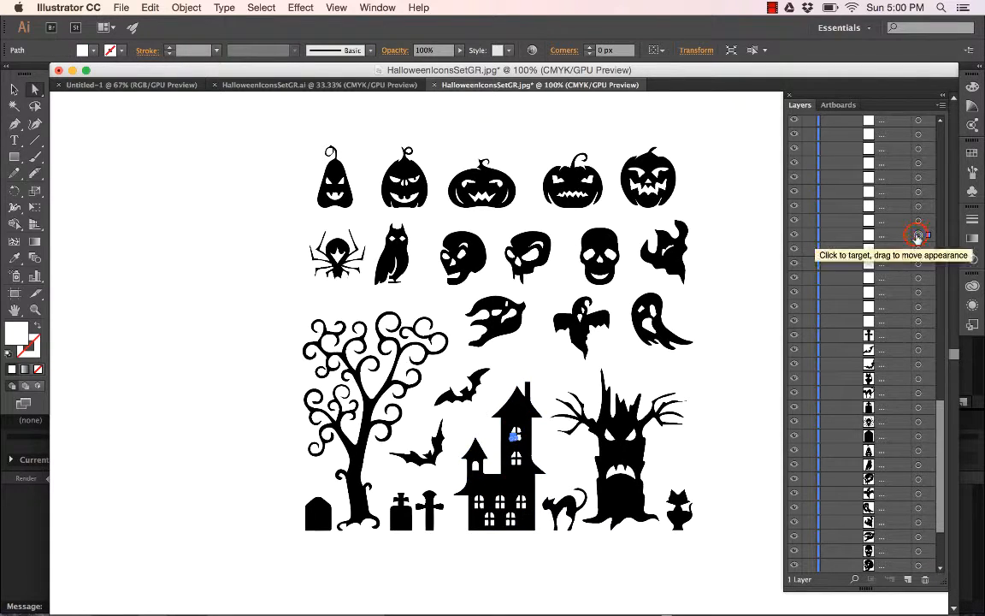
{"action": "left_click", "coordinate": [886, 237]}
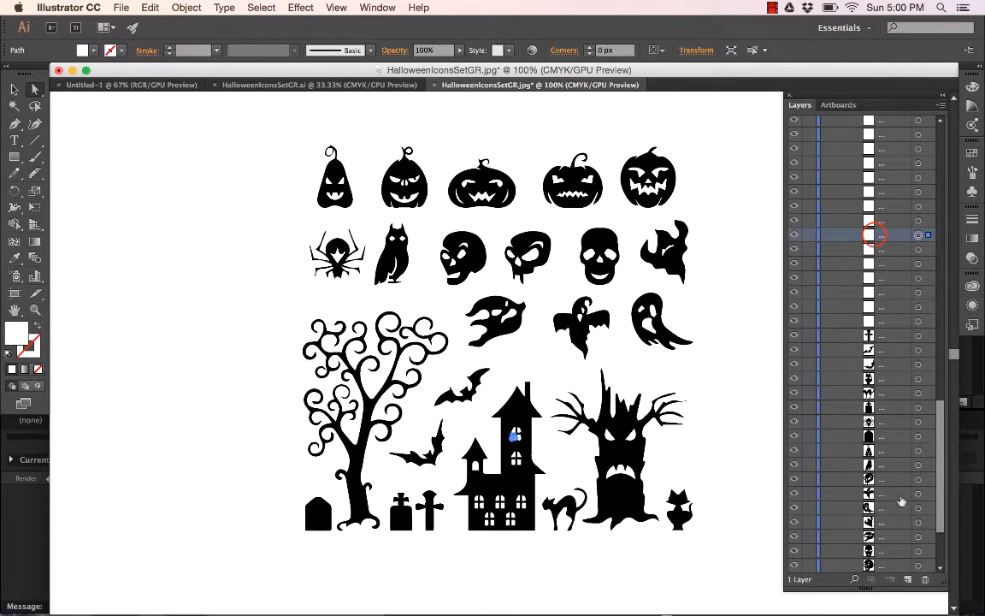
{"action": "left_click", "coordinate": [925, 581]}
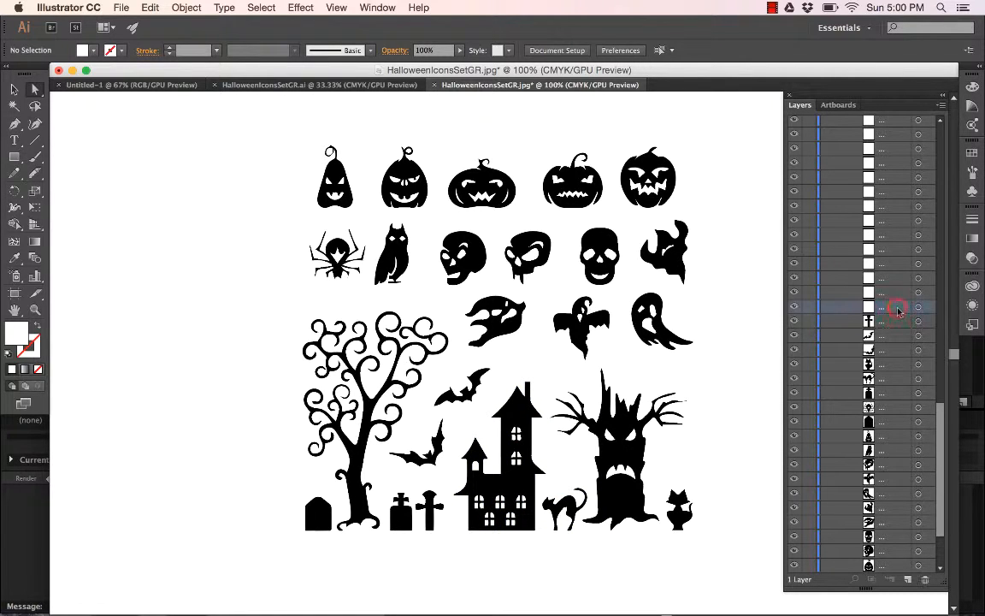
Step: Select the whole run of white paths in Layer 1's group, down to the one above the cross gravestone, and delete them
{"action": "scroll", "coordinate": [898, 313], "scroll_direction": "up", "scroll_amount": 10}
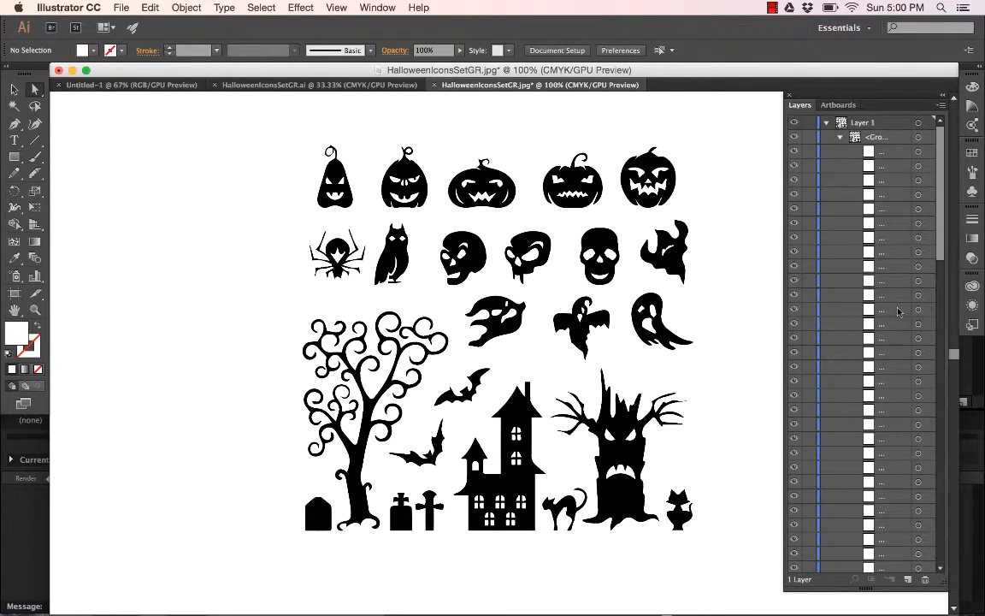
{"action": "left_click", "coordinate": [898, 157], "text": "shift"}
{"action": "scroll", "coordinate": [896, 158], "scroll_direction": "down", "scroll_amount": 10}
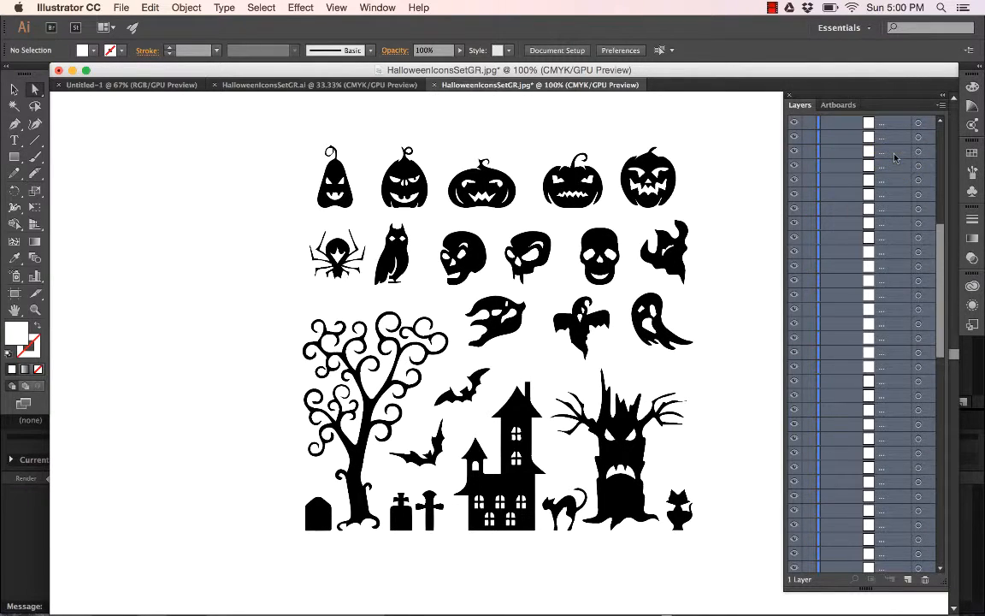
{"action": "scroll", "coordinate": [894, 156], "scroll_direction": "down", "scroll_amount": 3}
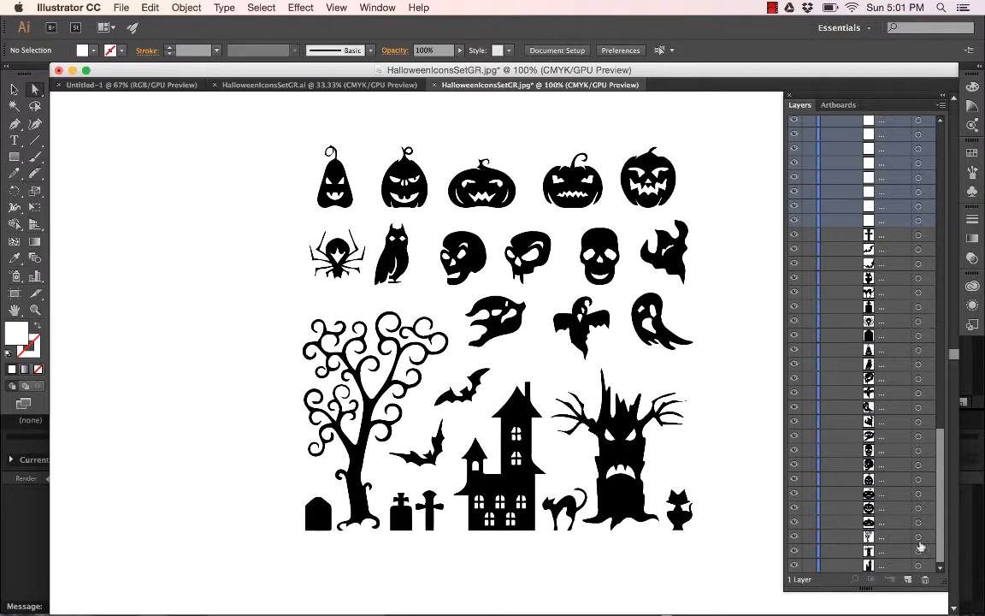
{"action": "left_click", "coordinate": [925, 580]}
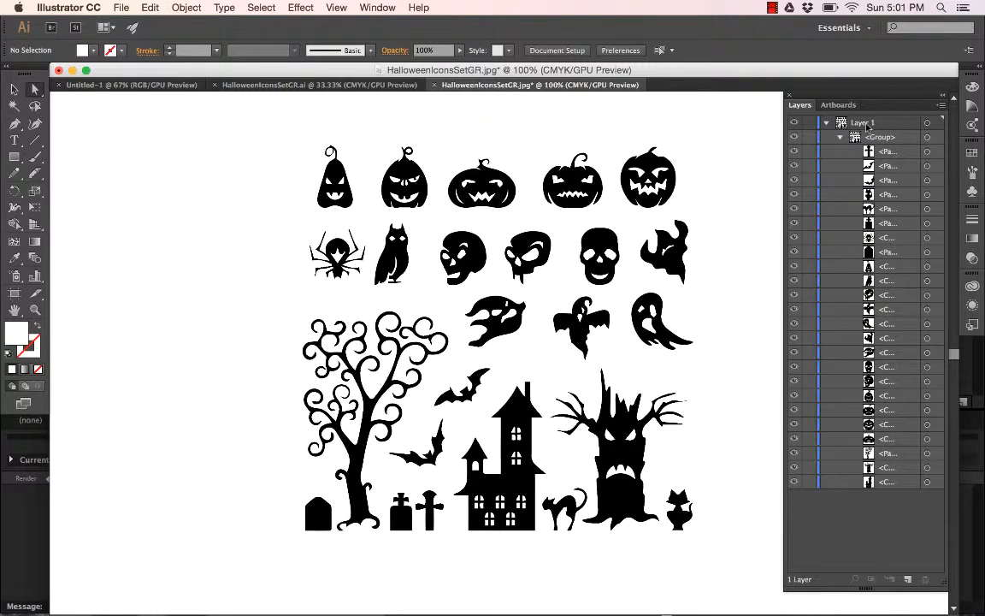
Step: Add eleven new empty layers, Layer 2 to Layer 12, above Layer 1
{"action": "left_click", "coordinate": [826, 124]}
{"action": "left_click", "coordinate": [826, 124]}
{"action": "left_click", "coordinate": [908, 581]}
{"action": "left_click", "coordinate": [908, 581]}
{"action": "left_click", "coordinate": [908, 581]}
{"action": "left_click", "coordinate": [908, 581]}
{"action": "left_click", "coordinate": [908, 581]}
{"action": "left_click", "coordinate": [909, 581]}
{"action": "left_click", "coordinate": [908, 581]}
{"action": "left_click", "coordinate": [908, 581]}
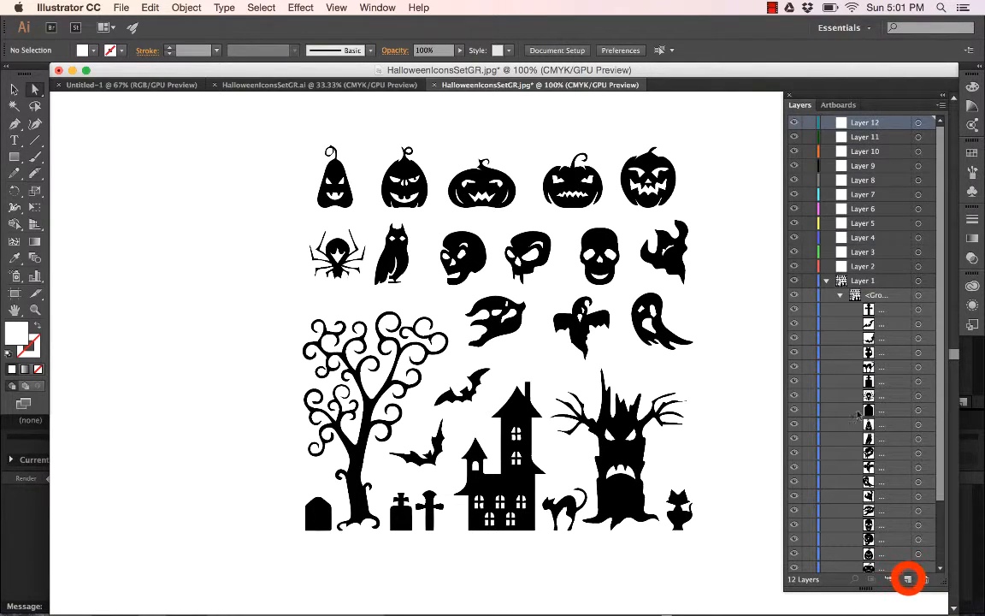
Step: Move the cross gravestone path into Layer 2, the upper bat into Layer 3 and the lower bat into Layer 4
{"action": "left_click", "coordinate": [883, 311]}
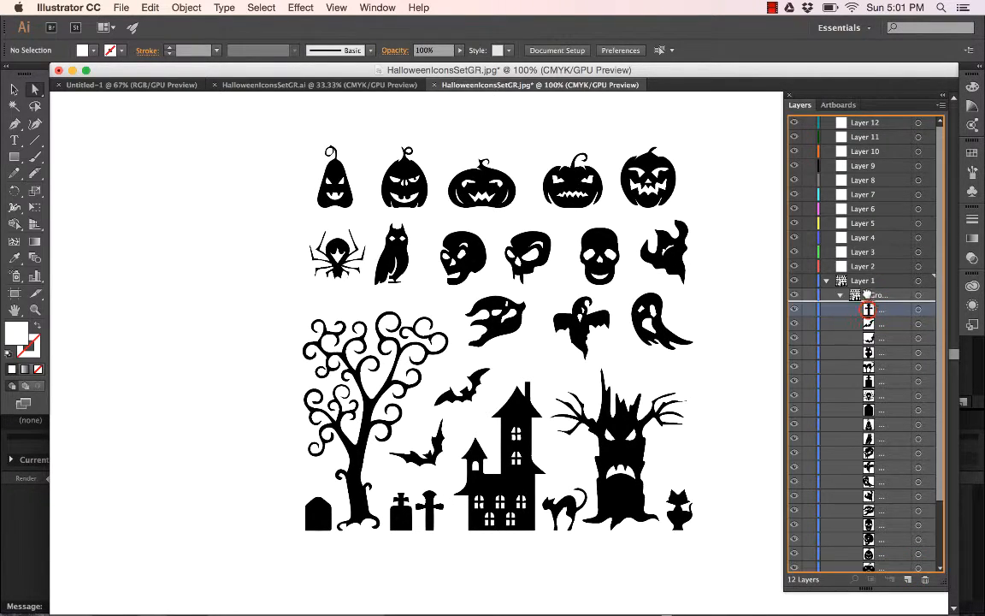
{"action": "left_click_drag", "start_coordinate": [868, 309], "coordinate": [866, 268]}
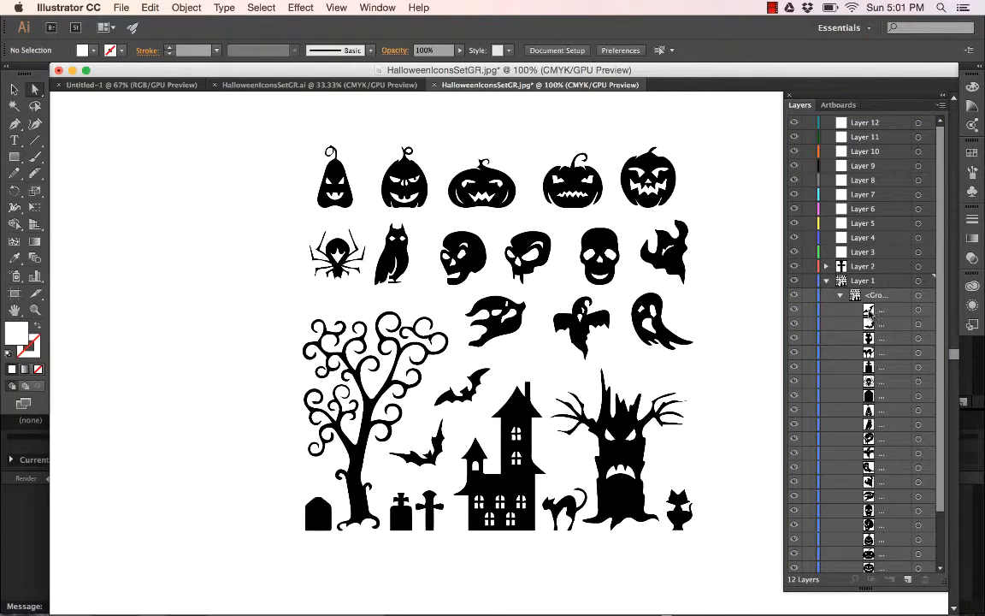
{"action": "left_click_drag", "start_coordinate": [869, 309], "coordinate": [864, 253]}
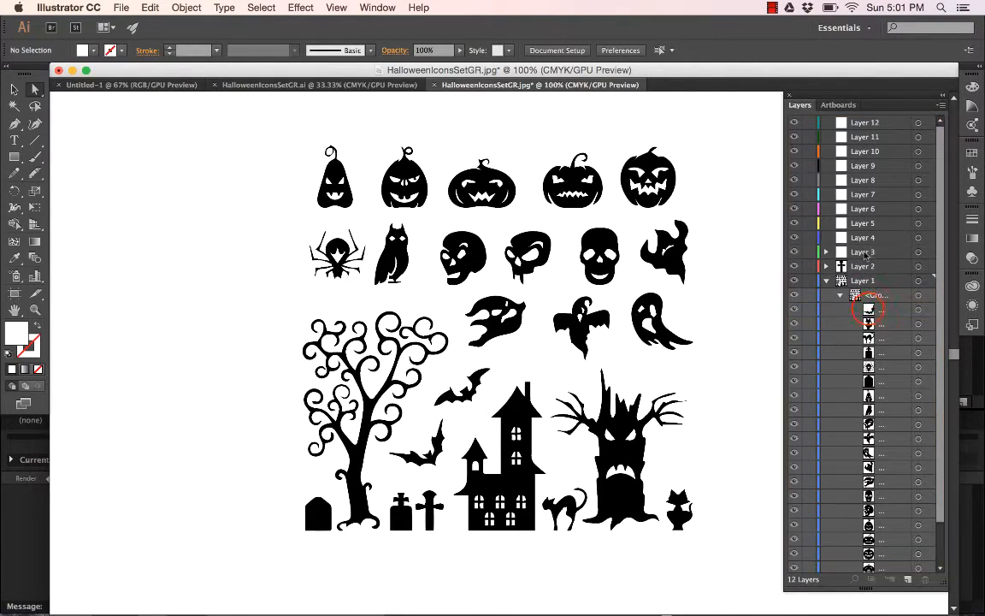
{"action": "left_click", "coordinate": [869, 310]}
{"action": "left_click_drag", "start_coordinate": [869, 310], "coordinate": [864, 237]}
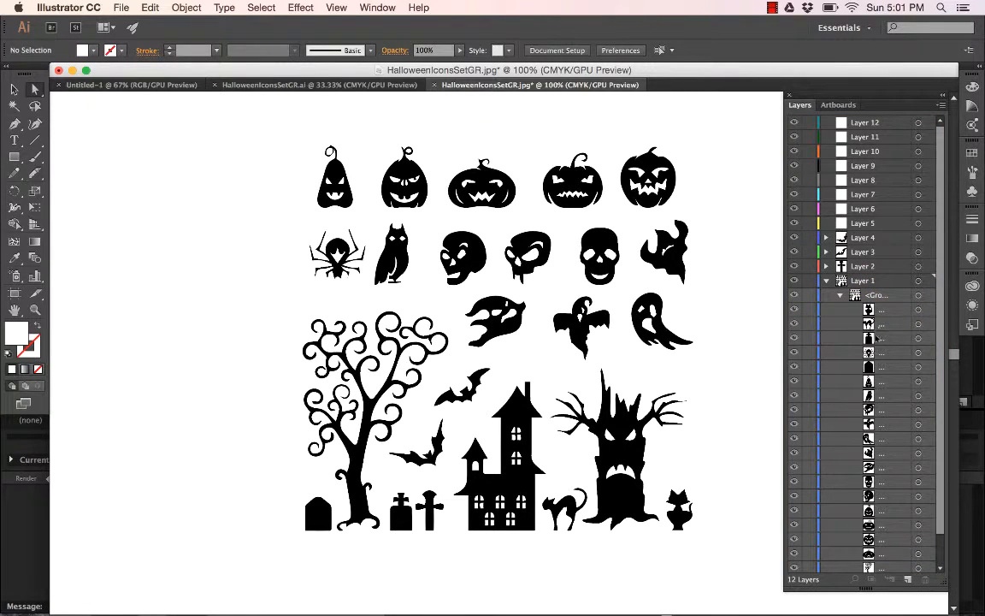
Step: Rename Layer 2 as "grave 1", Layer 3 as "bat 1" and Layer 4 as "bat 2"
{"action": "scroll", "coordinate": [890, 425], "scroll_direction": "down", "scroll_amount": 2}
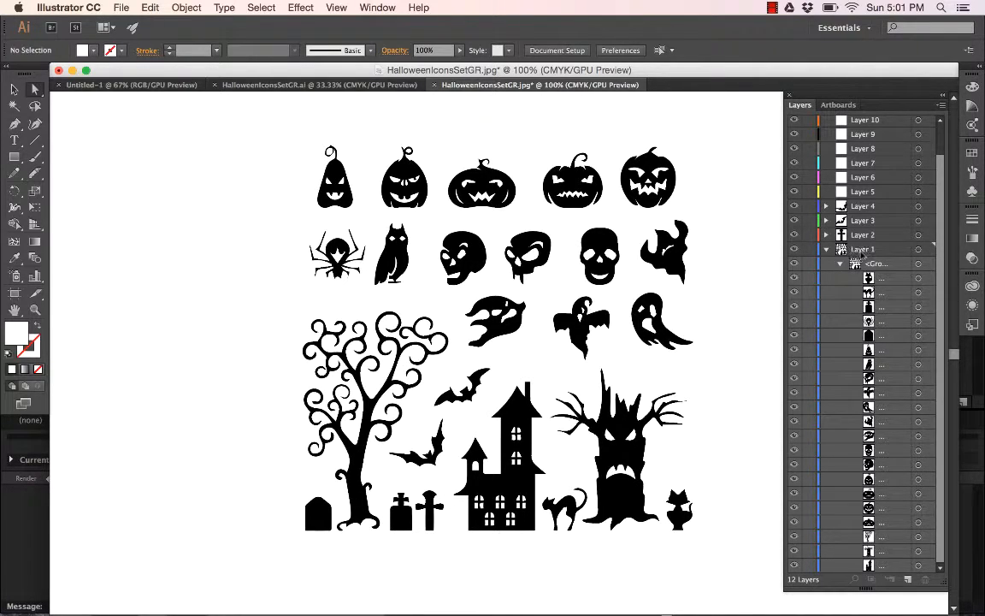
{"action": "left_click", "coordinate": [863, 237]}
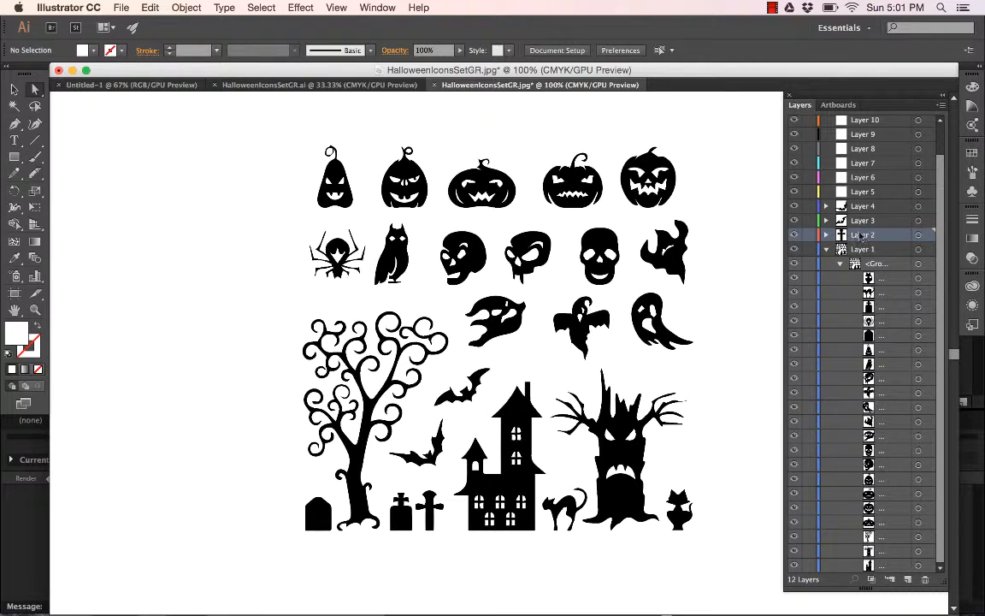
{"action": "scroll", "coordinate": [867, 177], "scroll_direction": "up", "scroll_amount": 2}
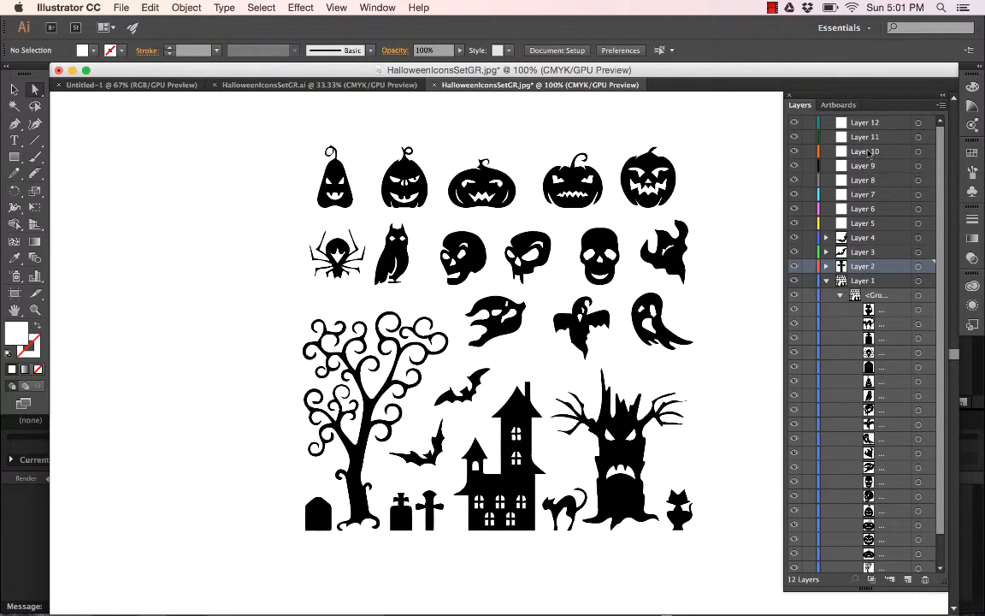
{"action": "double_click", "coordinate": [864, 267]}
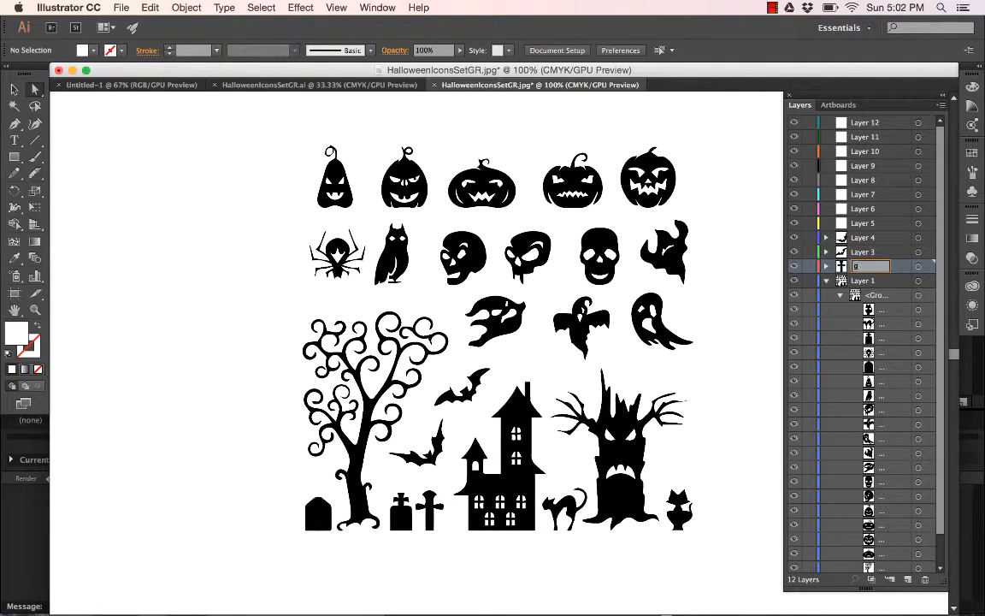
{"action": "key", "text": "Return"}
{"action": "double_click", "coordinate": [865, 252]}
{"action": "type", "text": "bat 2"}
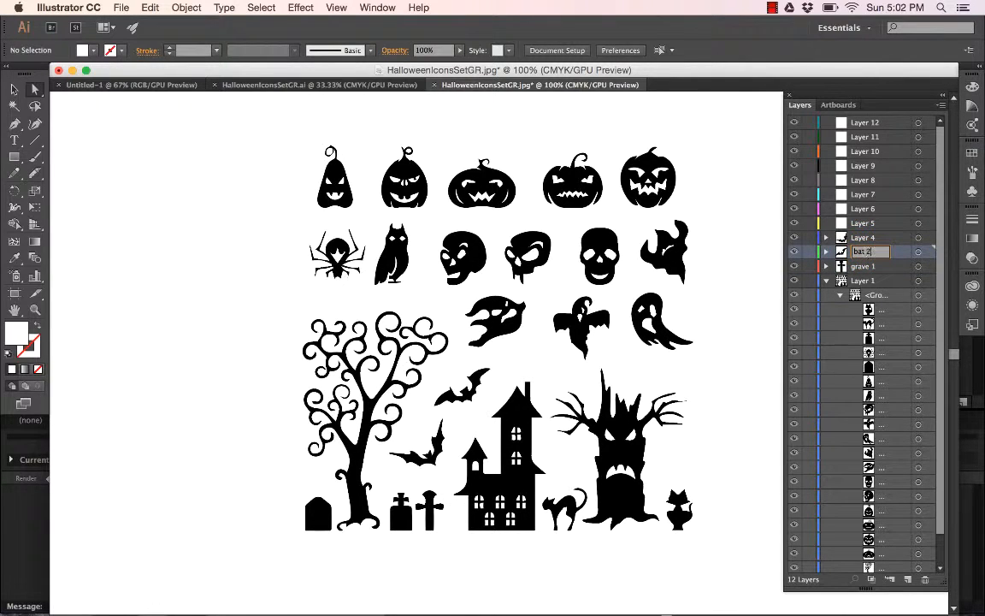
{"action": "double_click", "coordinate": [864, 238]}
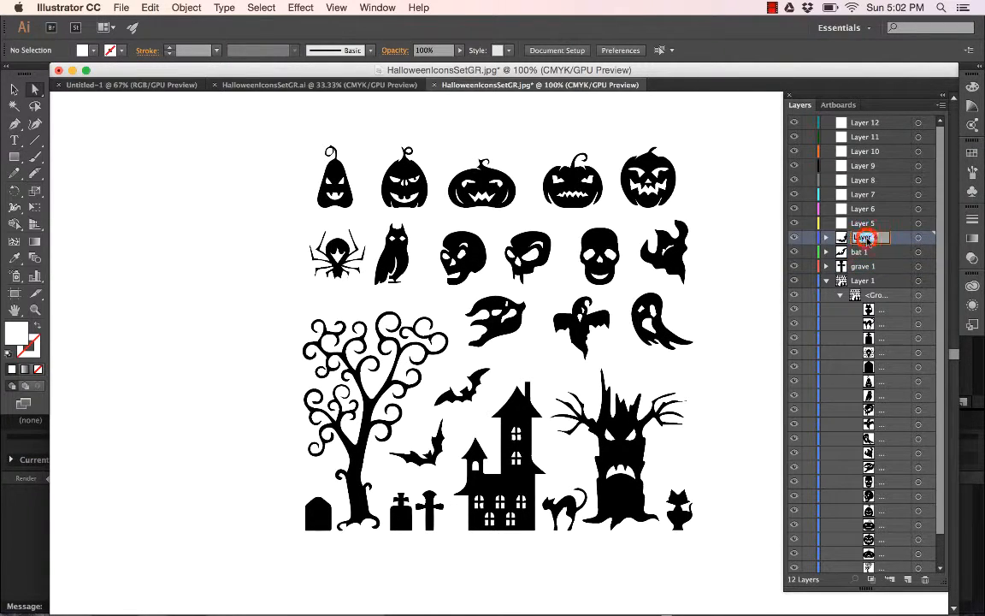
{"action": "type", "text": "bat 2"}
{"action": "key", "text": "Return"}
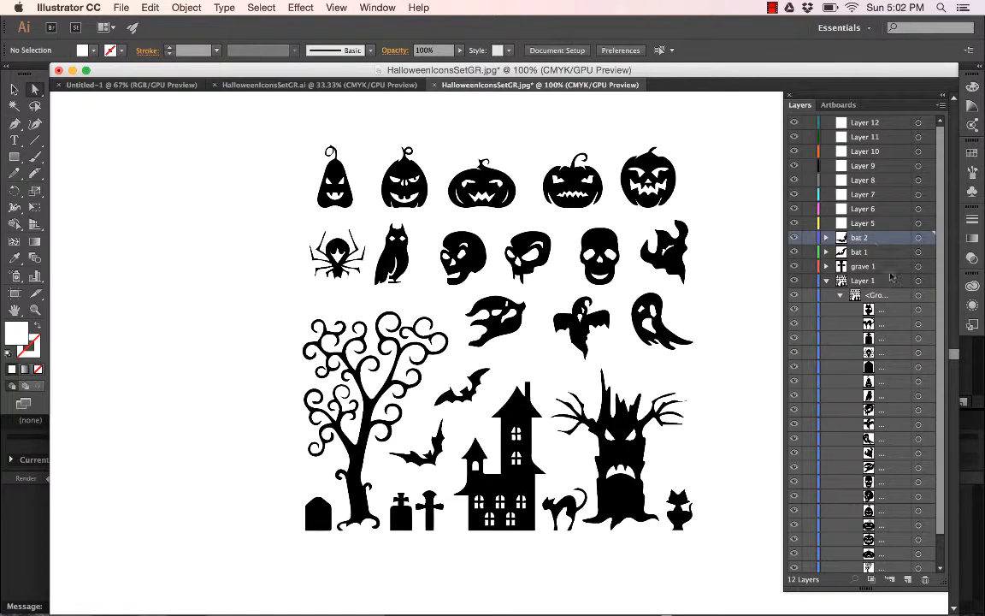
Step: Move the sitting cat path from Layer 1's group into Layer 5
{"action": "scroll", "coordinate": [898, 323], "scroll_direction": "down", "scroll_amount": 1}
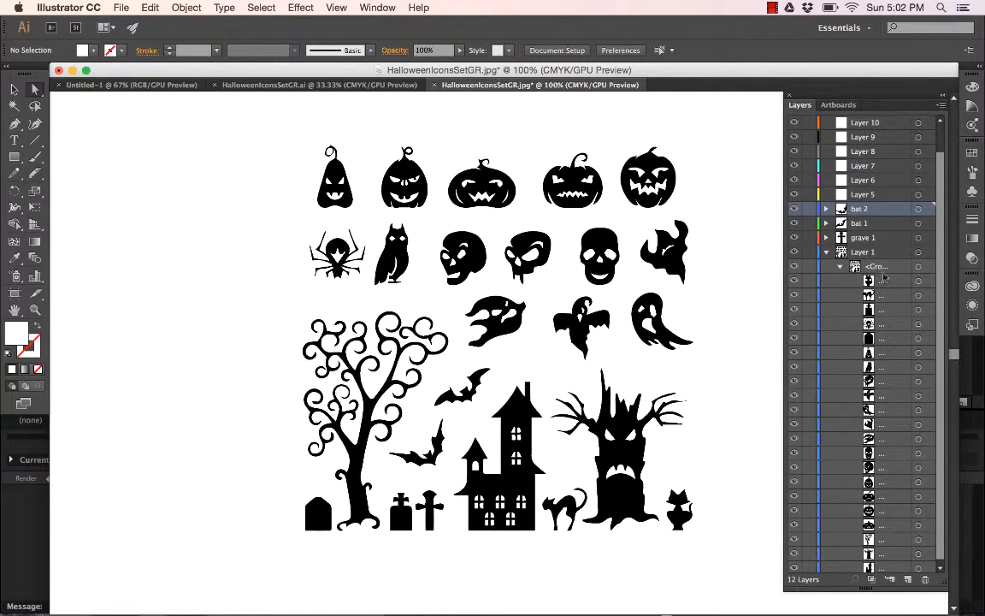
{"action": "left_click_drag", "start_coordinate": [871, 284], "coordinate": [863, 195]}
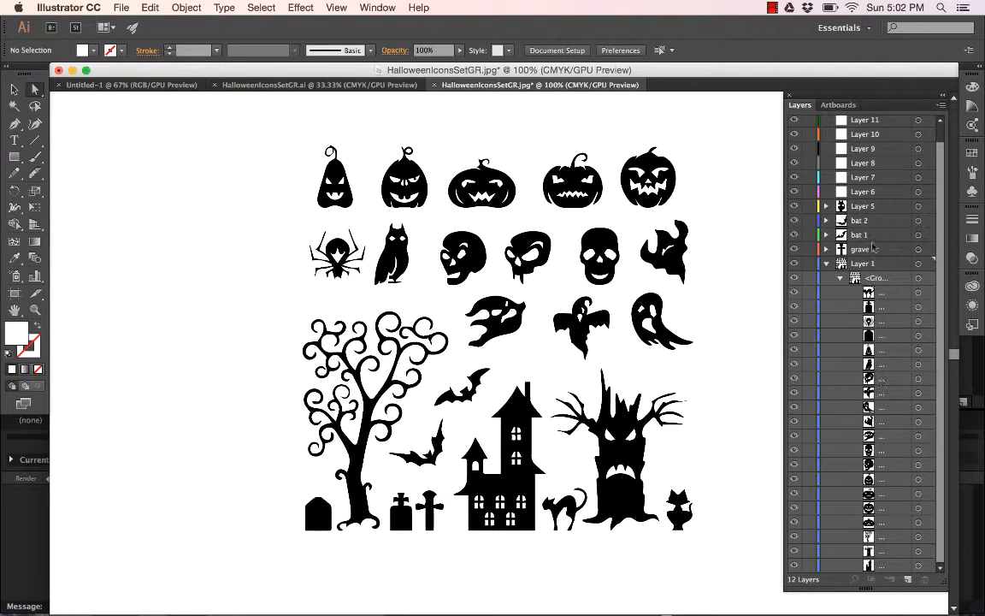
{"action": "scroll", "coordinate": [856, 163], "scroll_direction": "up", "scroll_amount": 1}
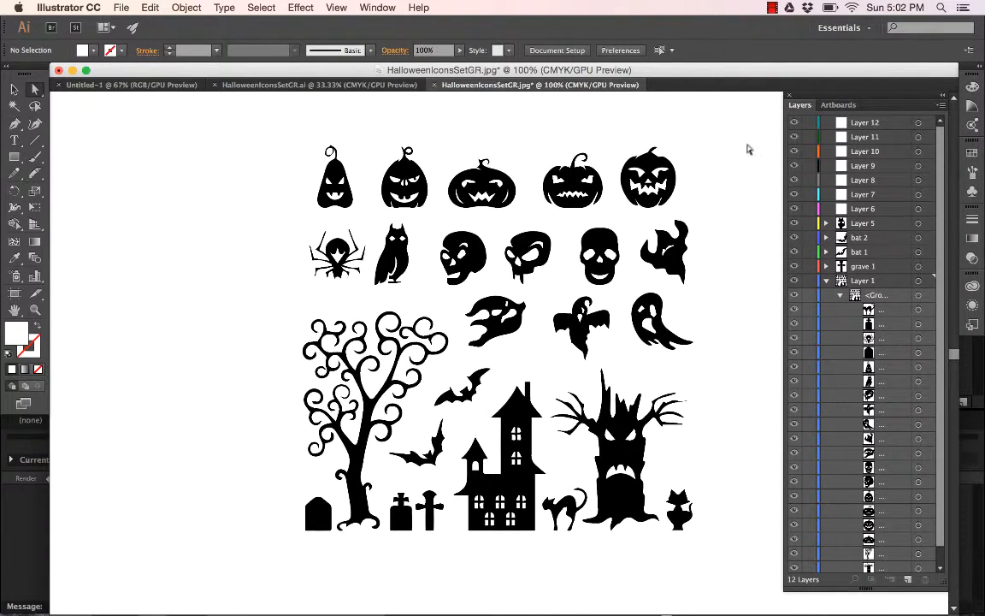
Step: Start the Save As command for the layered artwork
{"action": "left_click", "coordinate": [121, 8]}
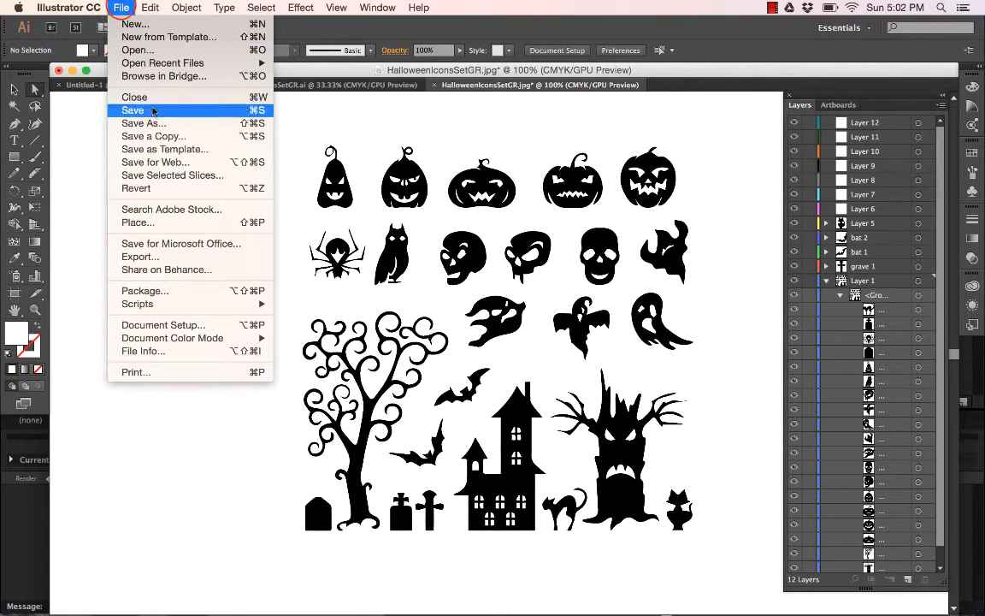
{"action": "left_click", "coordinate": [149, 122]}
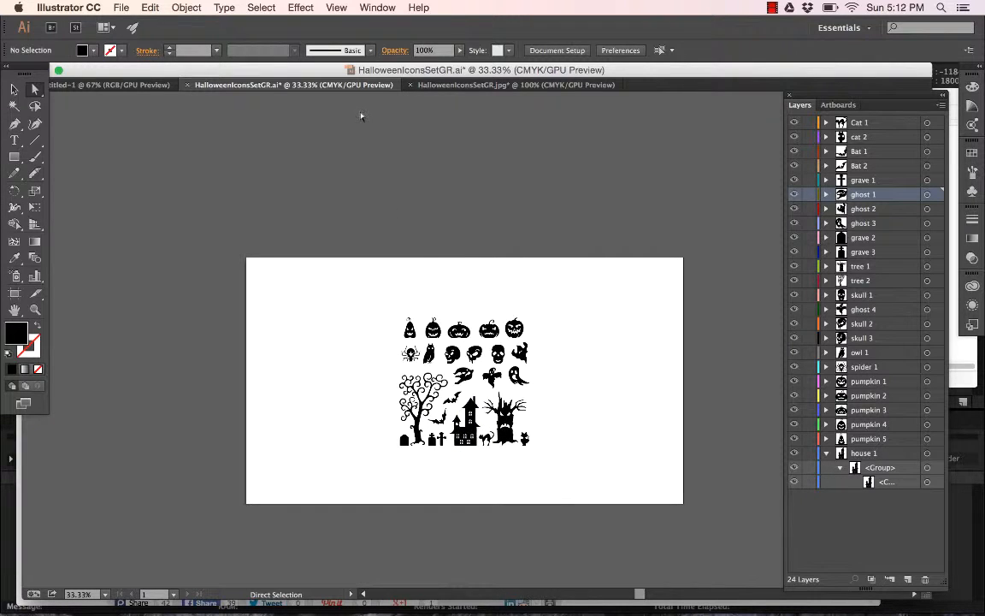
Step: Fit the artboard of HalloweenIconsSetGR.ai to the artwork bounds
{"action": "left_click", "coordinate": [186, 8]}
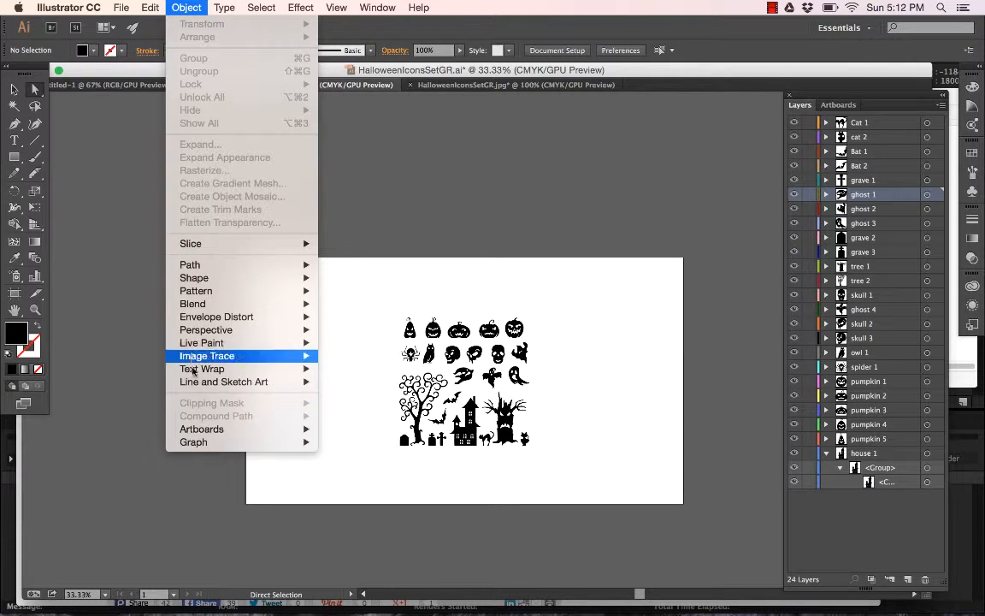
{"action": "mouse_move", "coordinate": [198, 434]}
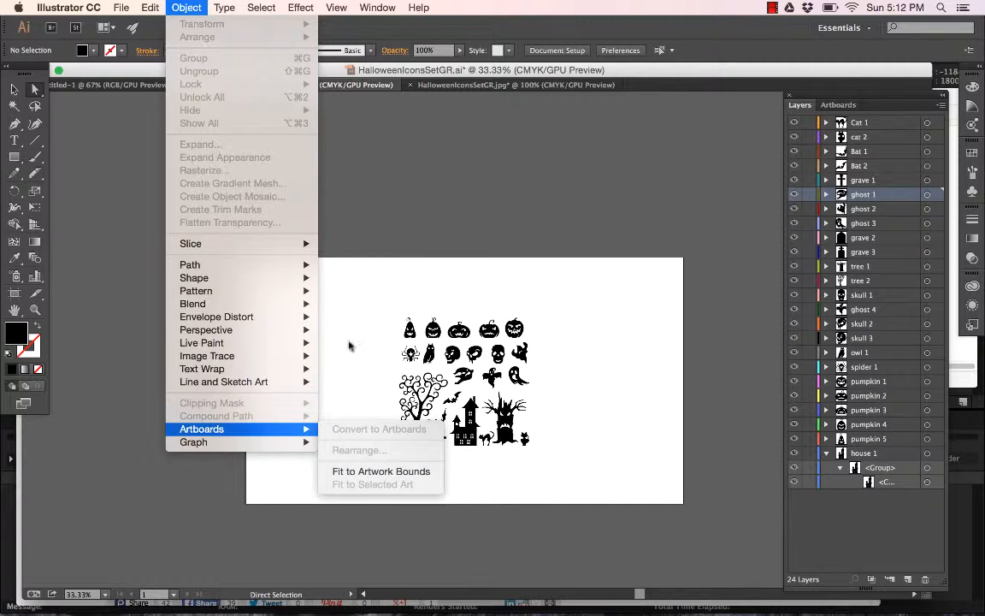
{"action": "left_click", "coordinate": [372, 477]}
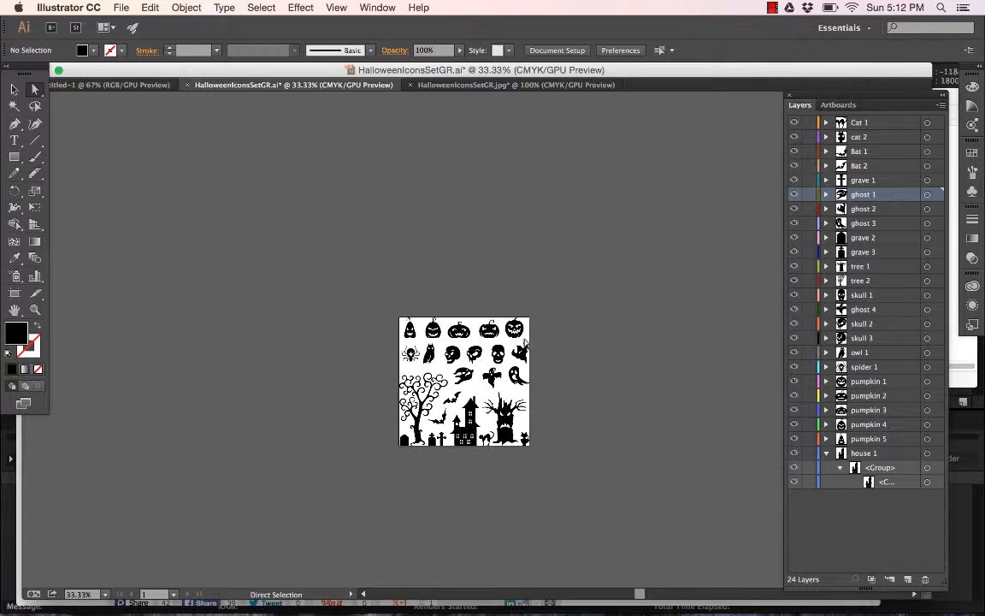